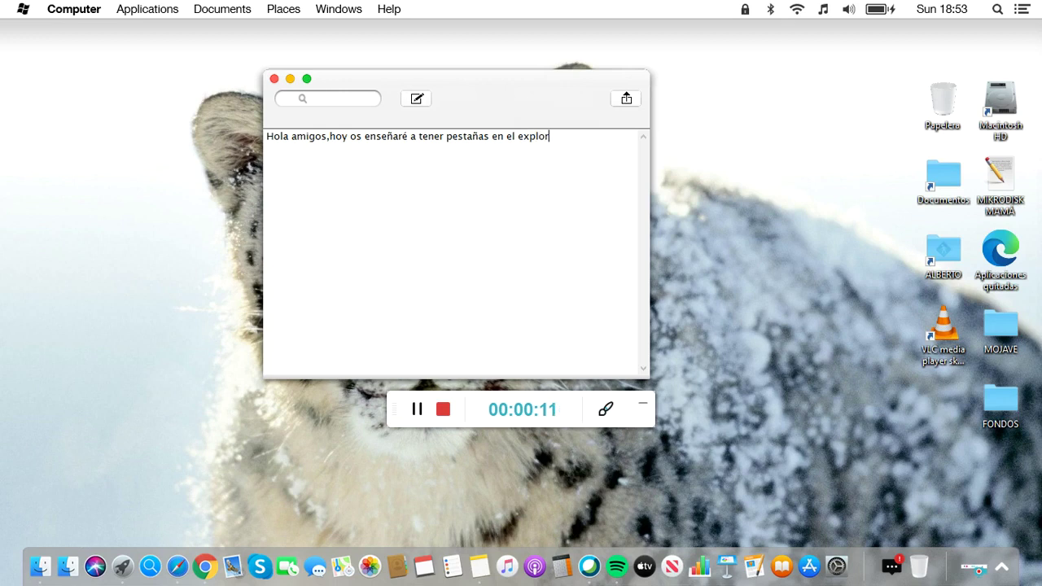
Step: Continue the note with "ador de Windows 10.Como siempre,os digo que no sé si funcionará en Windows 7,8, y 8.1,por lo que"
type("Windows 1")
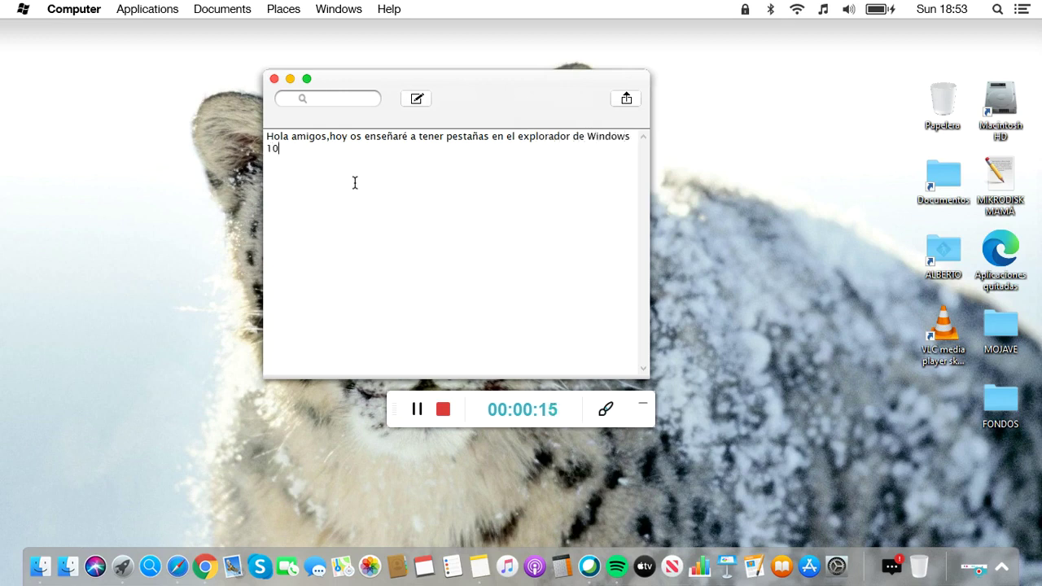
type("0.Como siempre,os d")
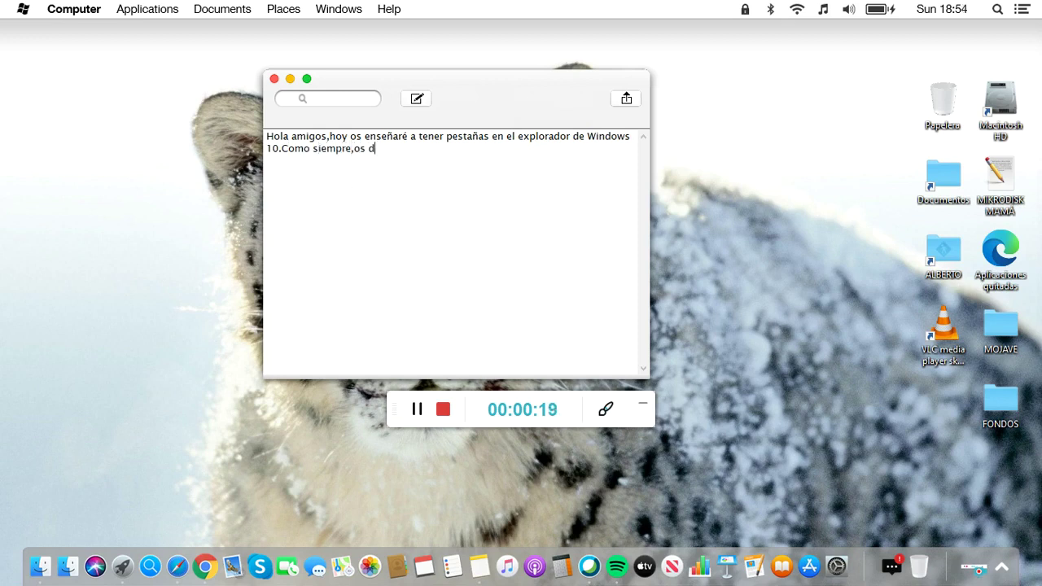
type("igo que no s")
key("alt+e")
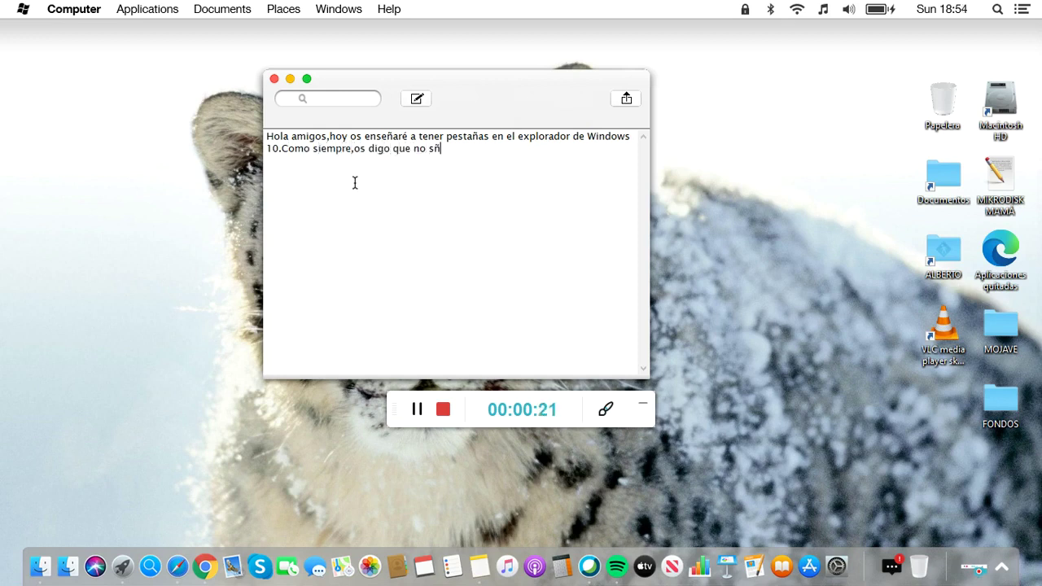
type("é si funcionará en Windows 7,")
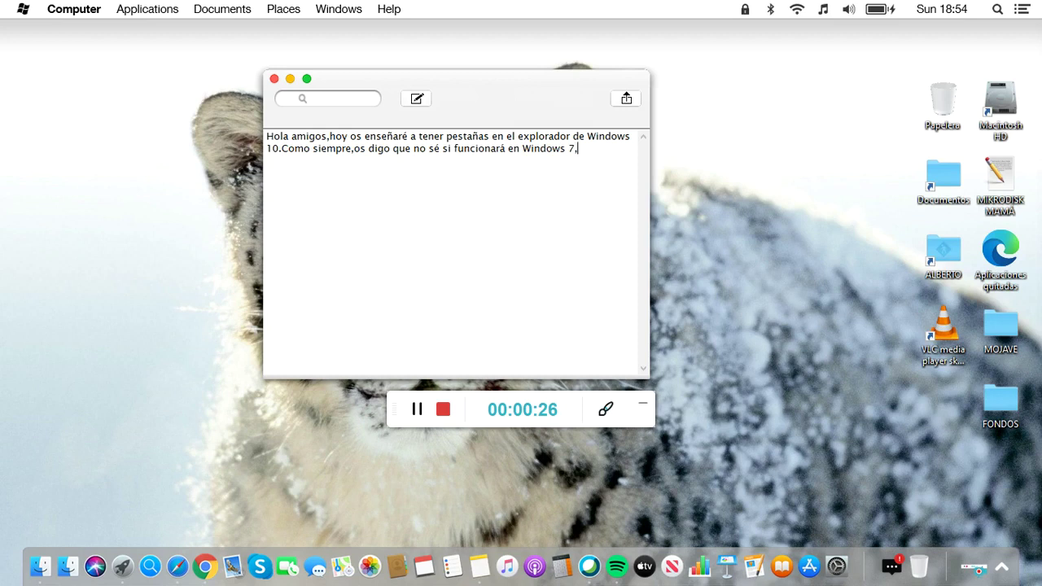
type("8, y 8.1,por lo que ")
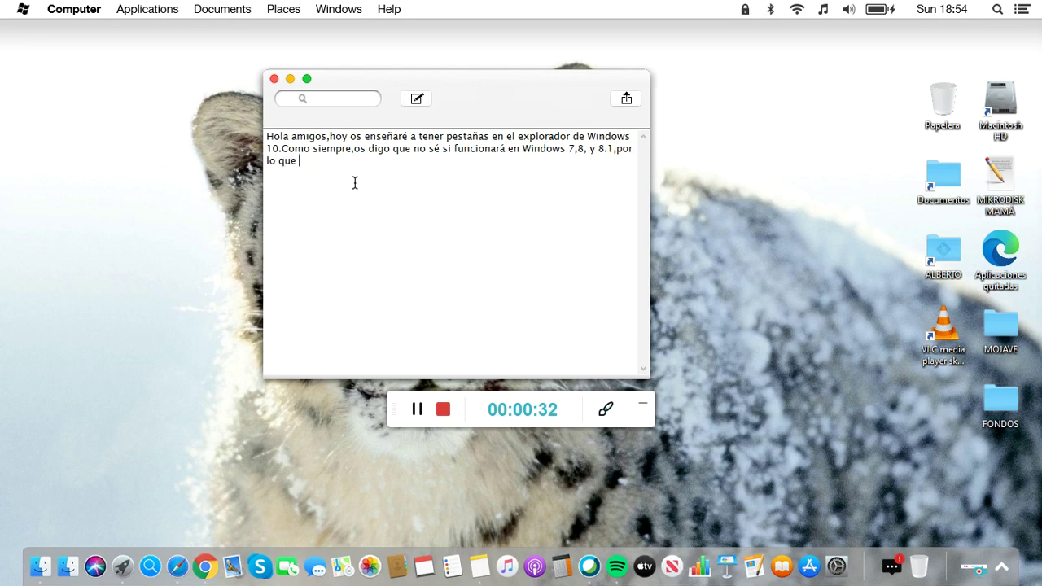
type("me abstengo de")
key("BackSpace")
key("BackSpace")
key("BackSpace")
key("BackSpace")
key("BackSpace")
key("BackSpace")
key("BackSpace")
key("BackSpace")
key("BackSpace")
key("BackSpace")
key("BackSpace")
key("BackSpace")
key("BackSpace")
Step: Continue the note with "si vosotros no tenéis Windows 10,pero queréis tener esta app,adelante,"
type("si vosoto")
type("os no tenéis Window")
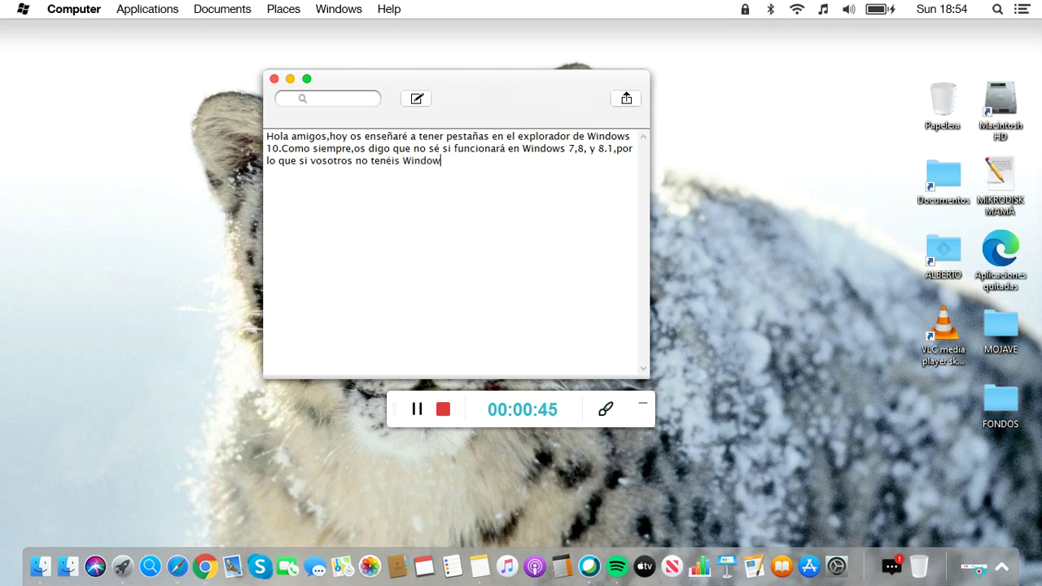
type("s 10,pero queréis tene")
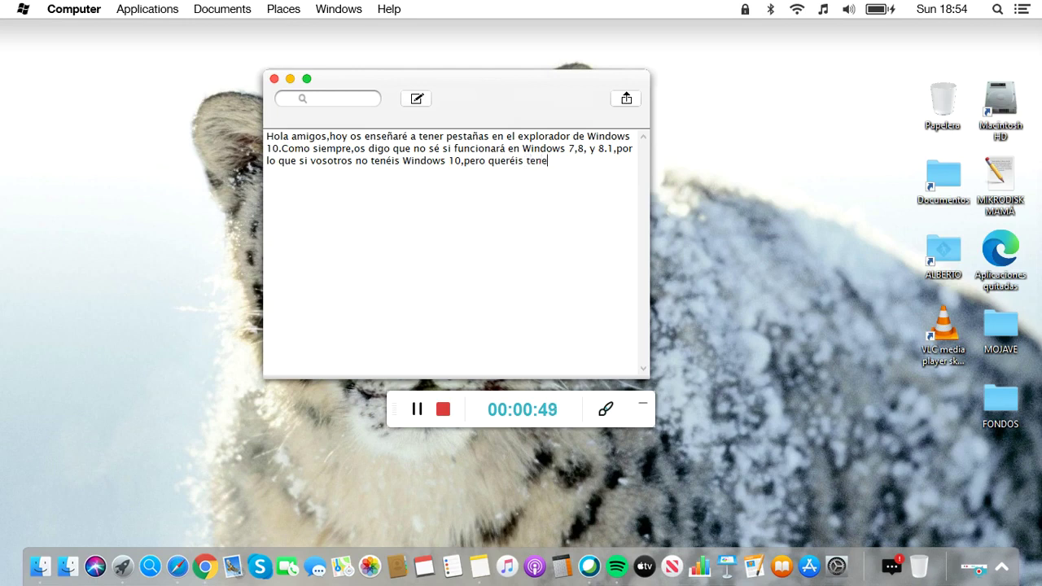
type("r esta app,adelante,")
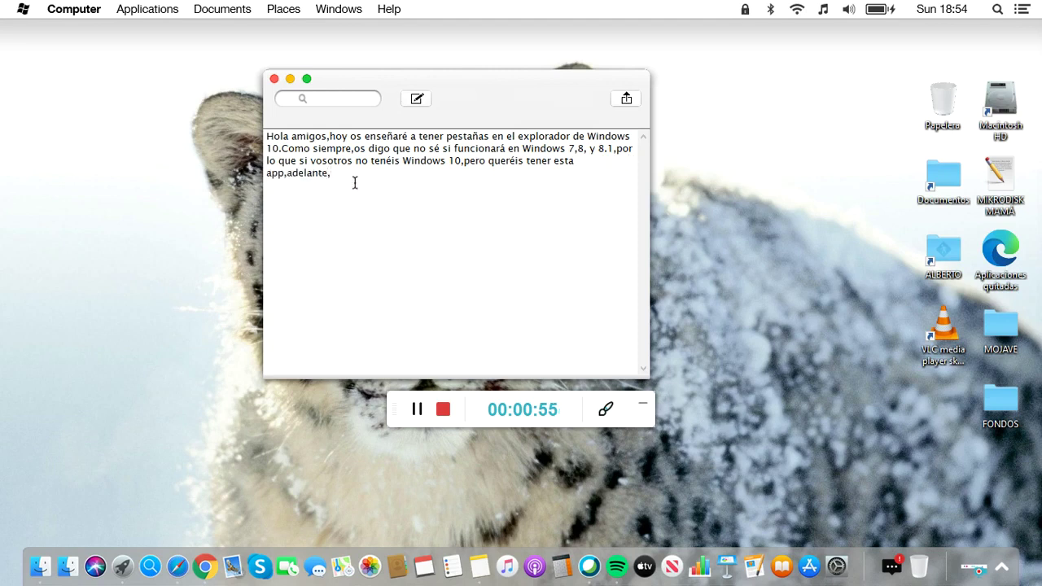
Step: Add the advice "pero os recomiendo que miréis en internet primero ya que no me voy a hacer responsable si" to the note
type("pero os recomiendo que p")
key("BackSpace")
type("miréis en interne")
type("t primero ")
type("ya que n")
type("o me voy a hacer re")
type("s")
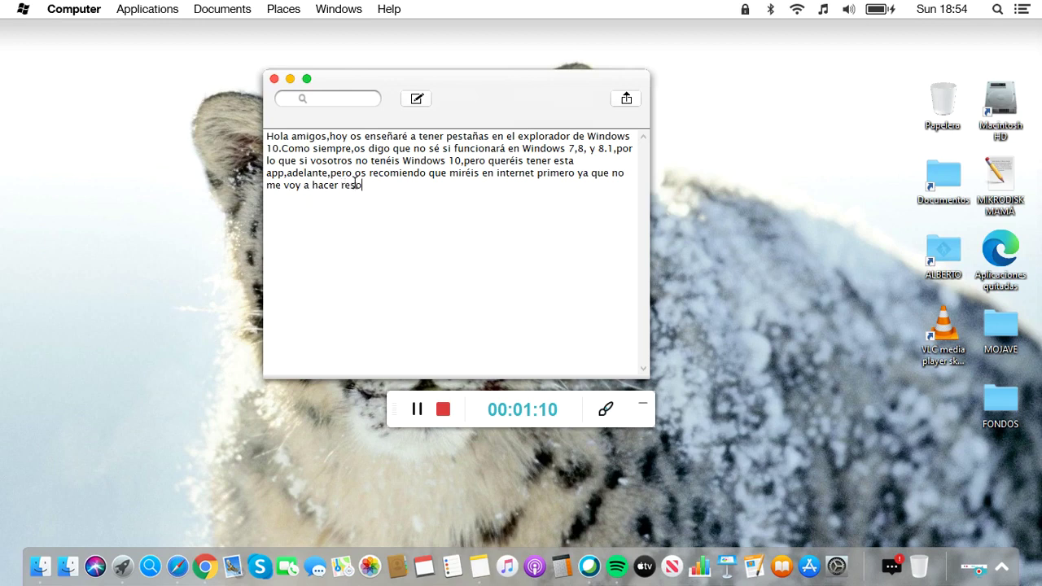
type("ponsab")
type("le si ")
type("es")
key("BackSpace")
type("hoy")
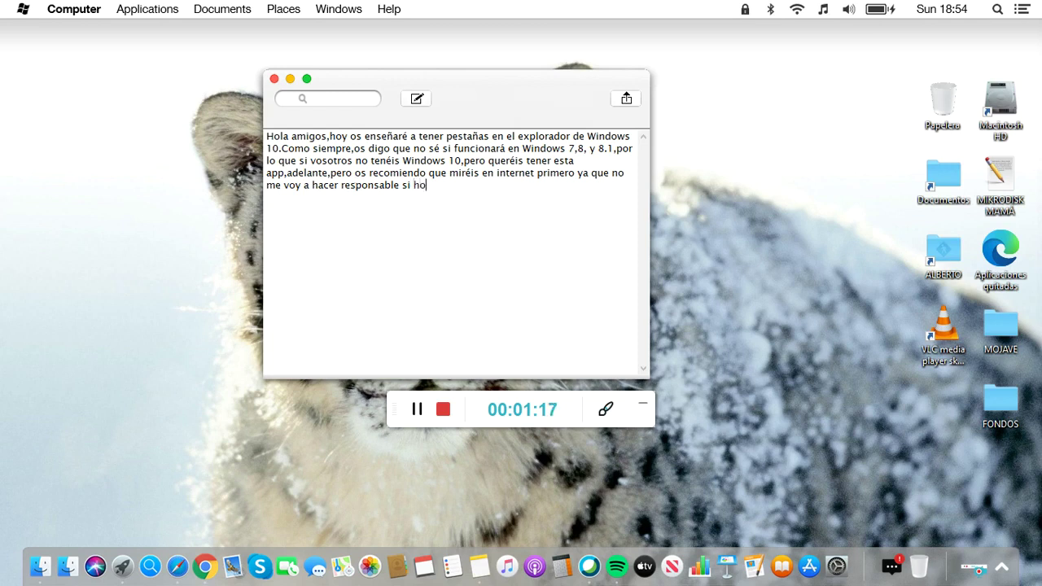
key("BackSpace")
key("BackSpace")
key("BackSpace")
type("os")
key("BackSpace")
key("BackSpace")
key("BackSpace")
Step: Finish the introduction in the note with "os cargáis vuestro PC.Bueno,comencemos."
type("os cargáis vuestro P")
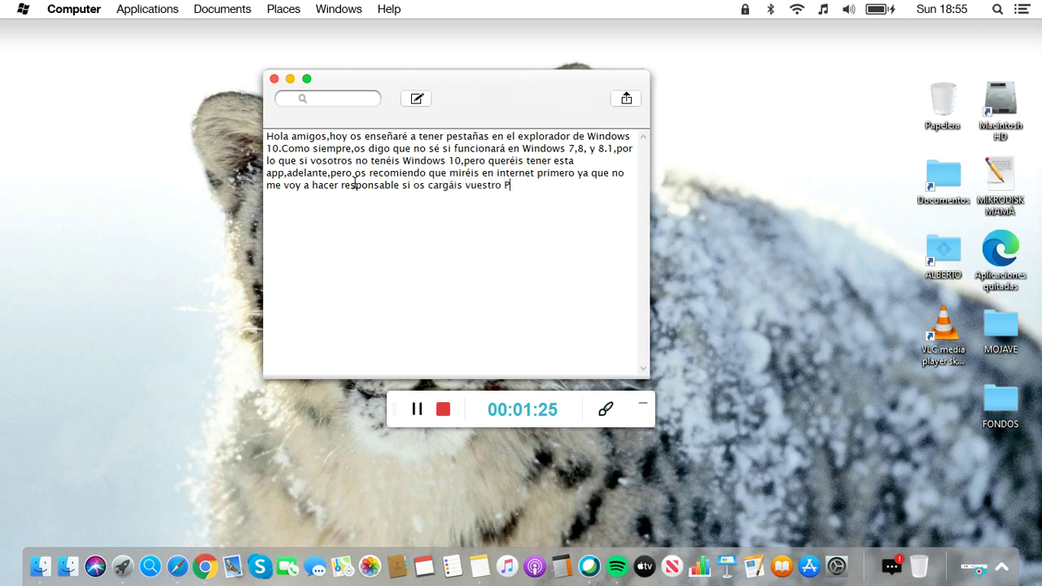
type("C. Bueno,comene")
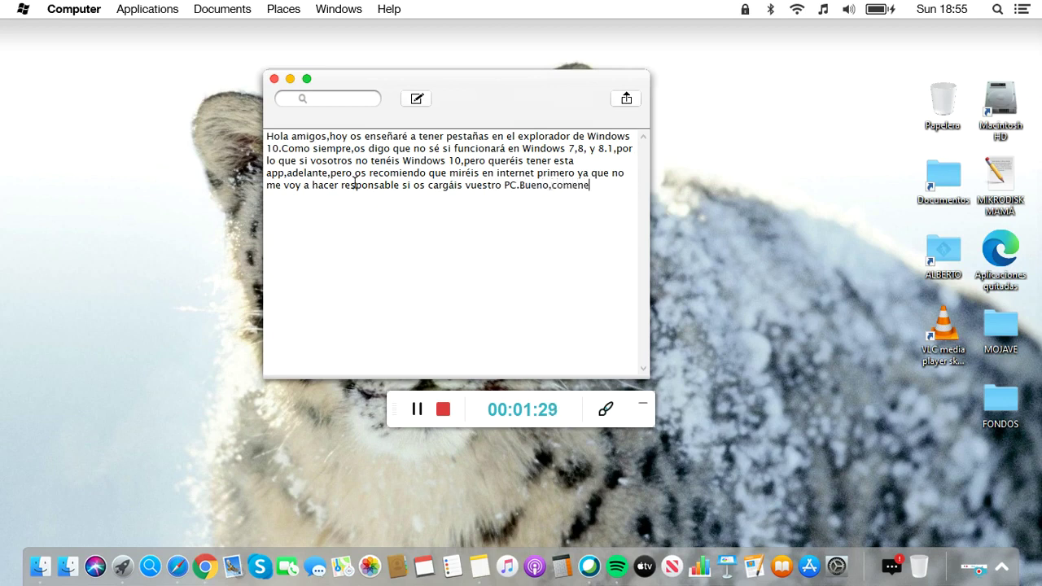
type("cemos.")
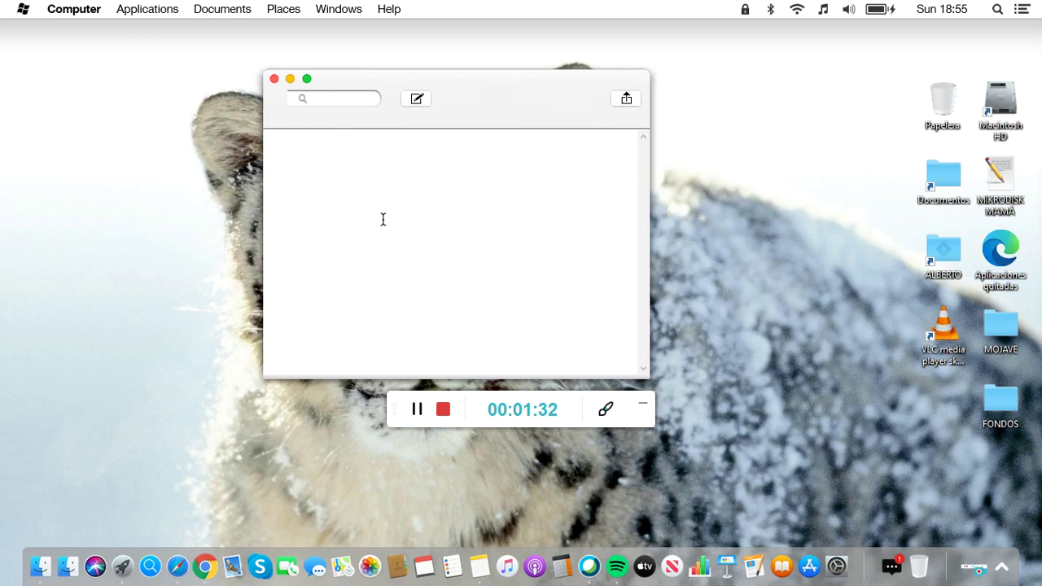
Step: Replace the note's text with "Bien,lo primero que haremos es ir a nuestro Explorador de Archivos."
type("Bien,lo primero que ha")
type("remos e")
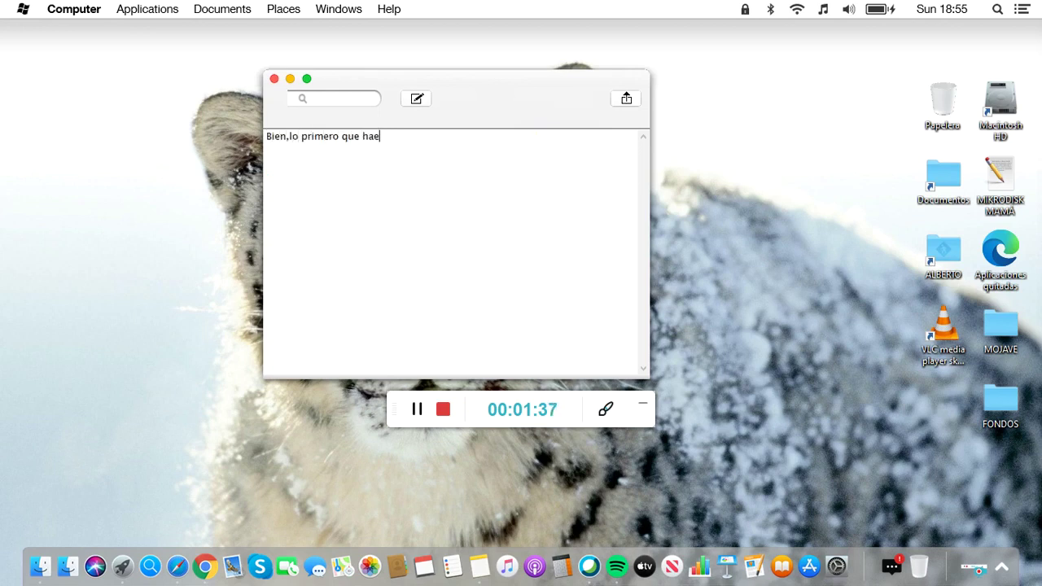
type("s ir a nuestro ")
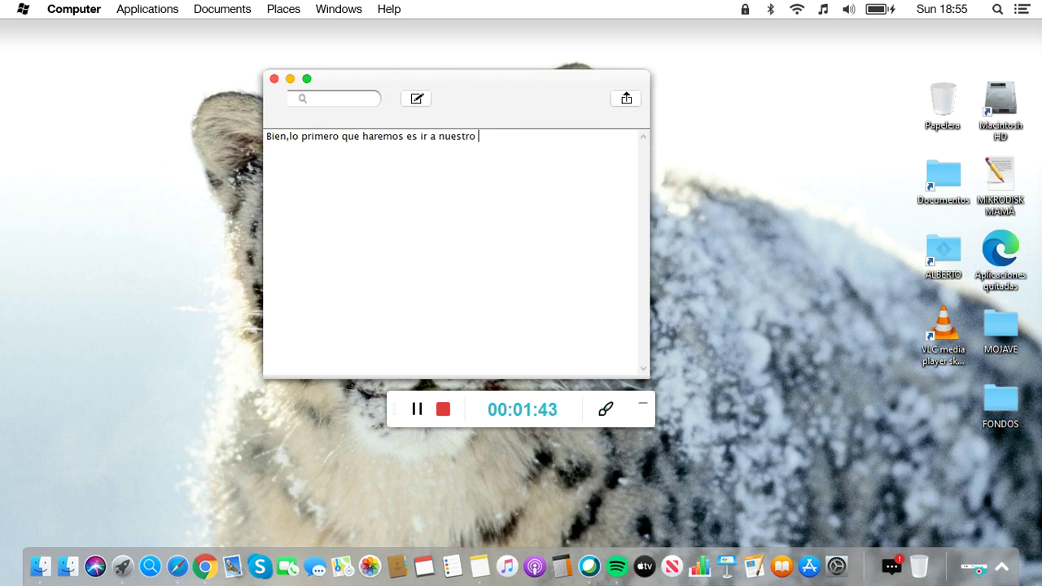
type("Explorador de Archivos.")
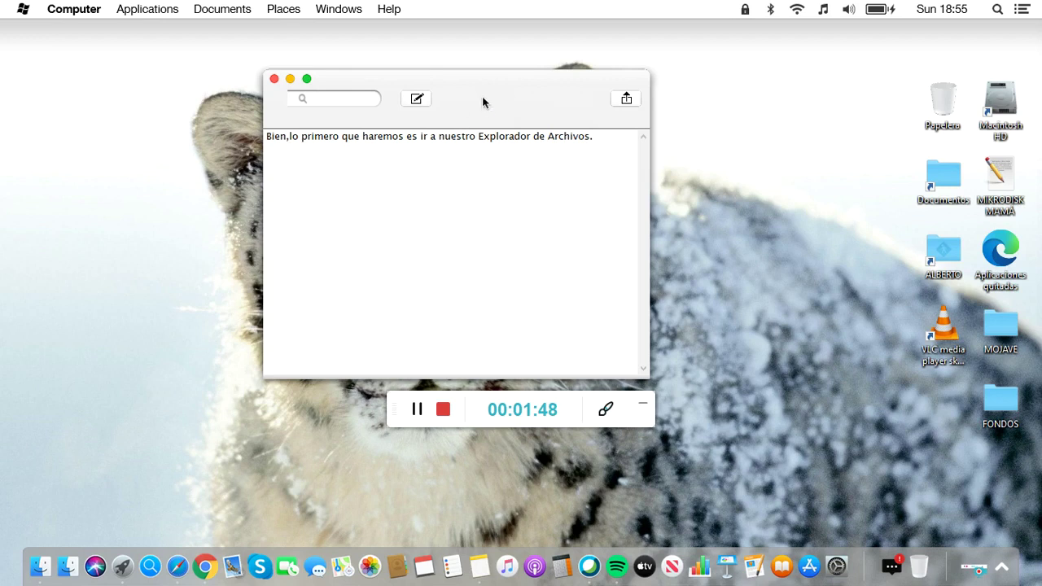
Step: Move the note window and the recorder bar aside, over the column of desktop icons
left_click_drag(493, 85, 824, 72)
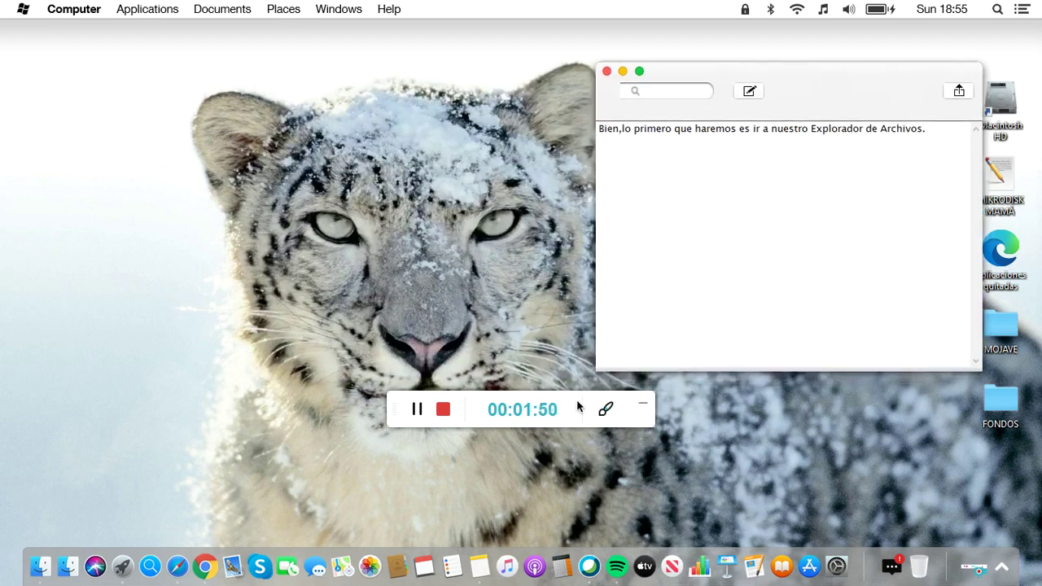
left_click(390, 415)
left_click_drag(390, 415, 747, 423)
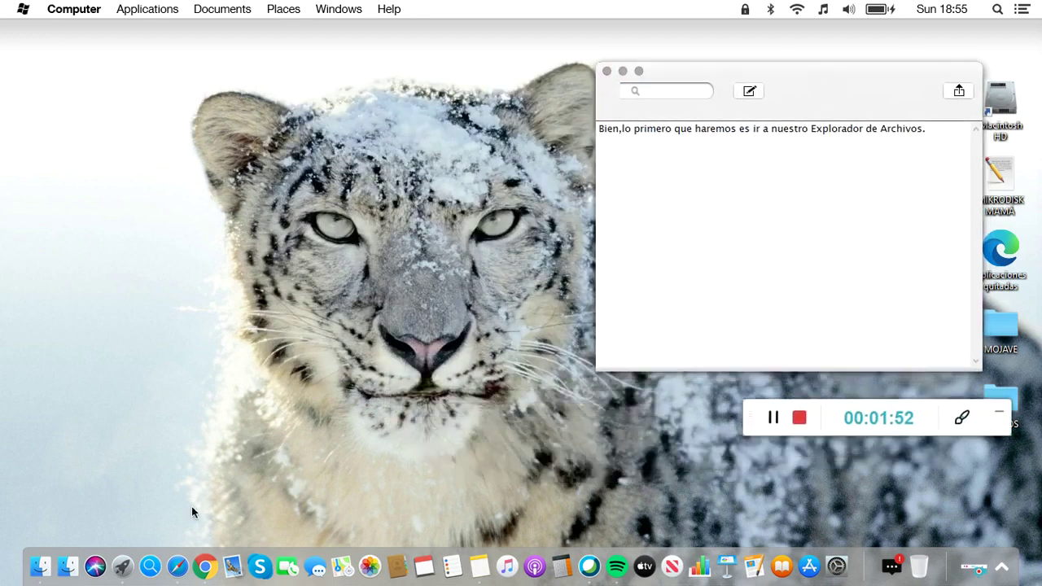
Step: Open File Explorer, fit its window beside the note, and show Este equipo
left_click(40, 566)
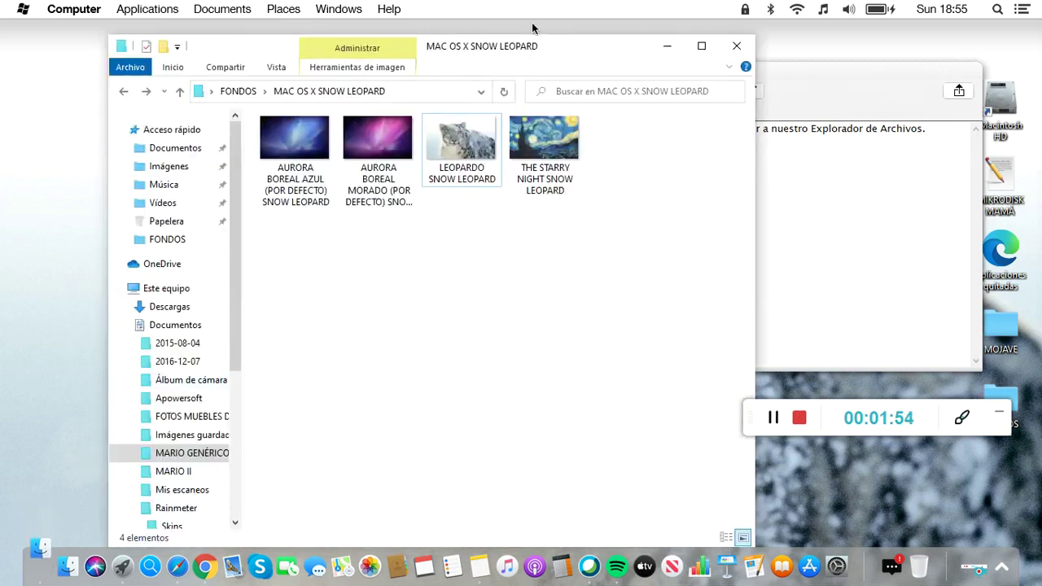
left_click_drag(580, 47, 505, 42)
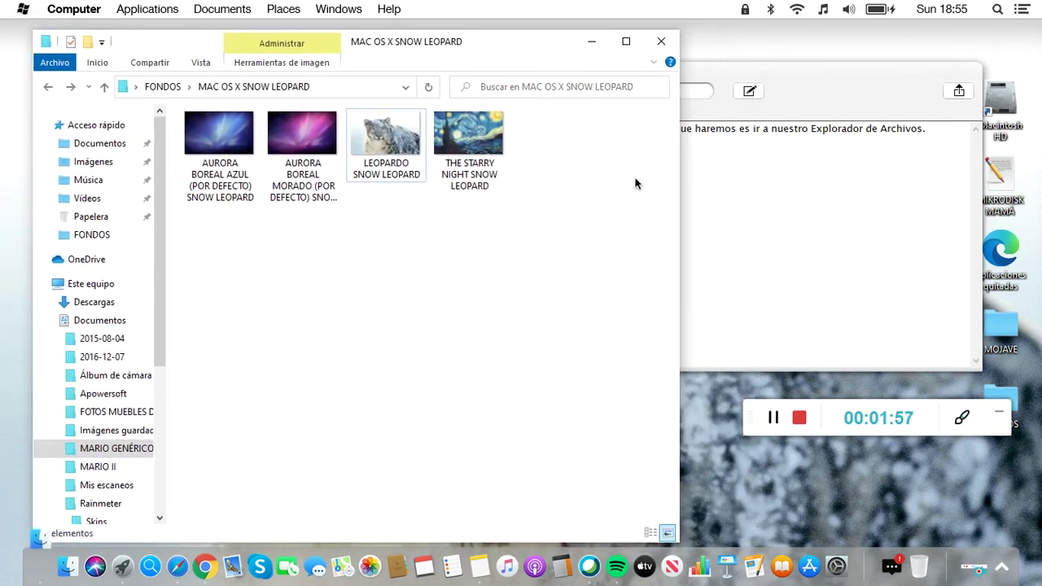
left_click_drag(619, 211, 592, 225)
left_click(79, 284)
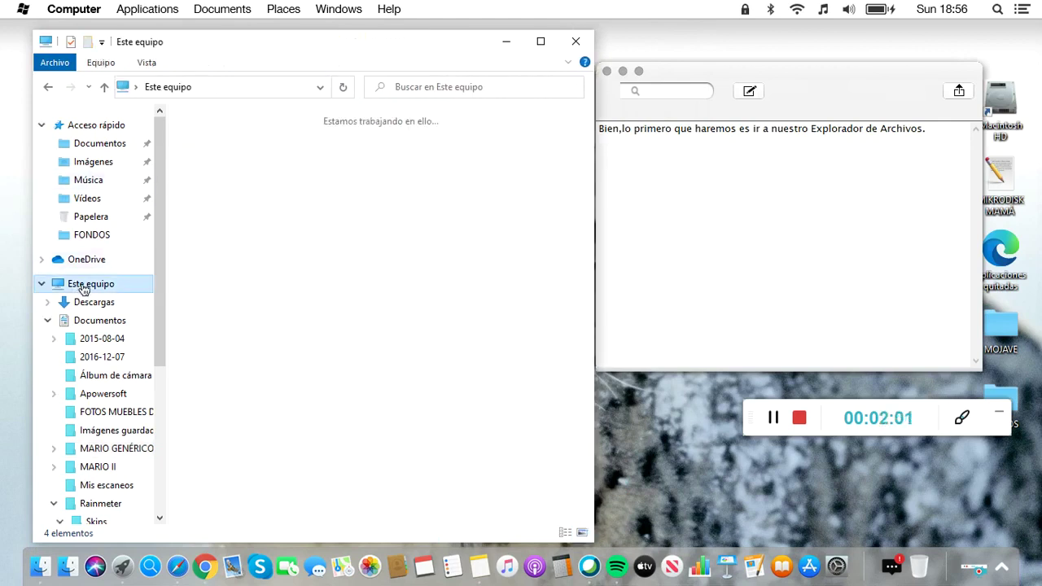
Step: Append "Bueno,ya que estamos,ahora vemos que no tengo pestañas.Para ello,tenéis que ir a la descripc" to the end of the note
left_click(785, 182)
left_click(936, 132)
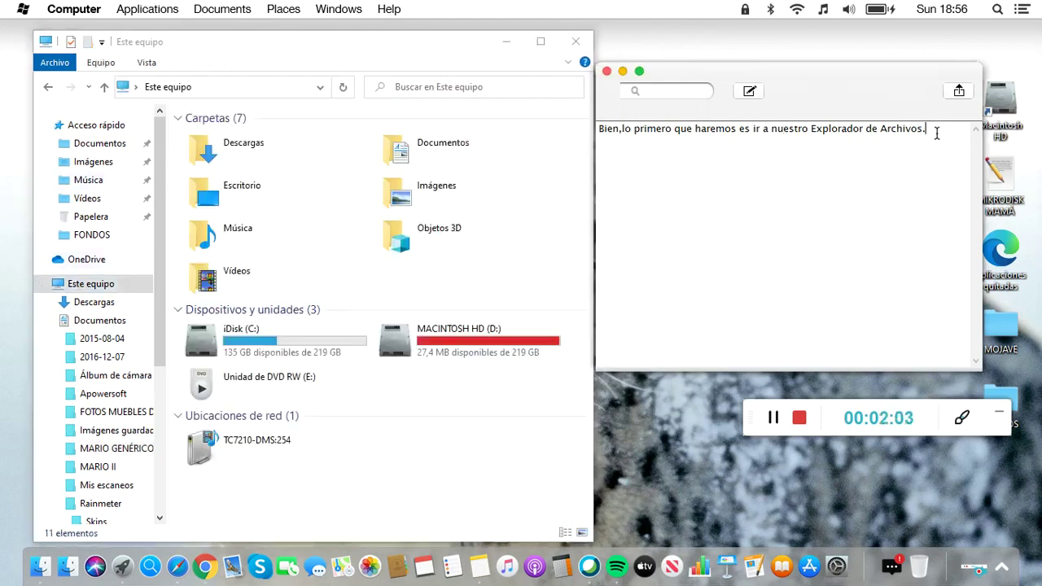
type("Bueno,ya que estamos,")
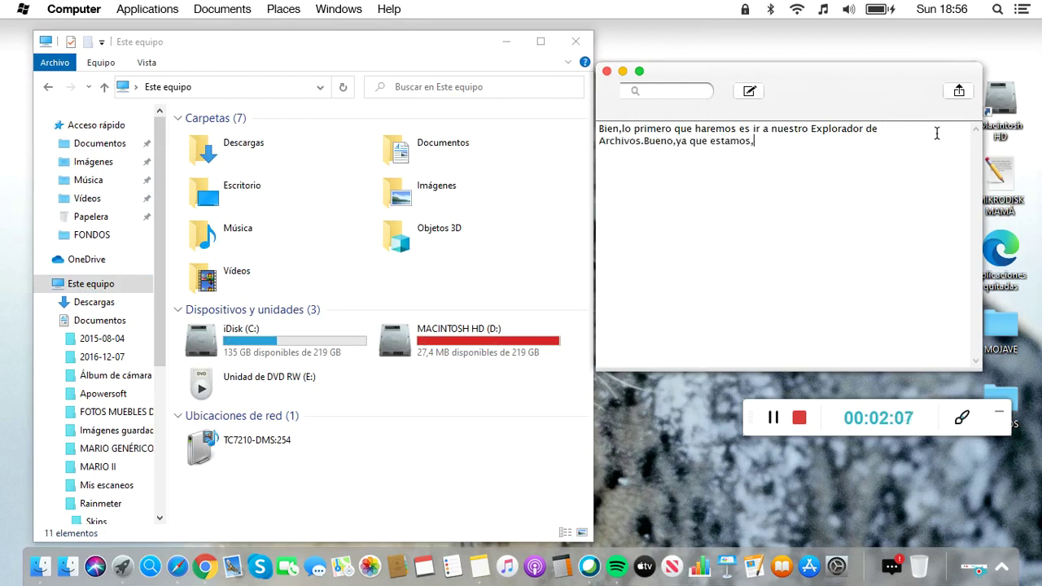
type("ahor")
key("BackSpace")
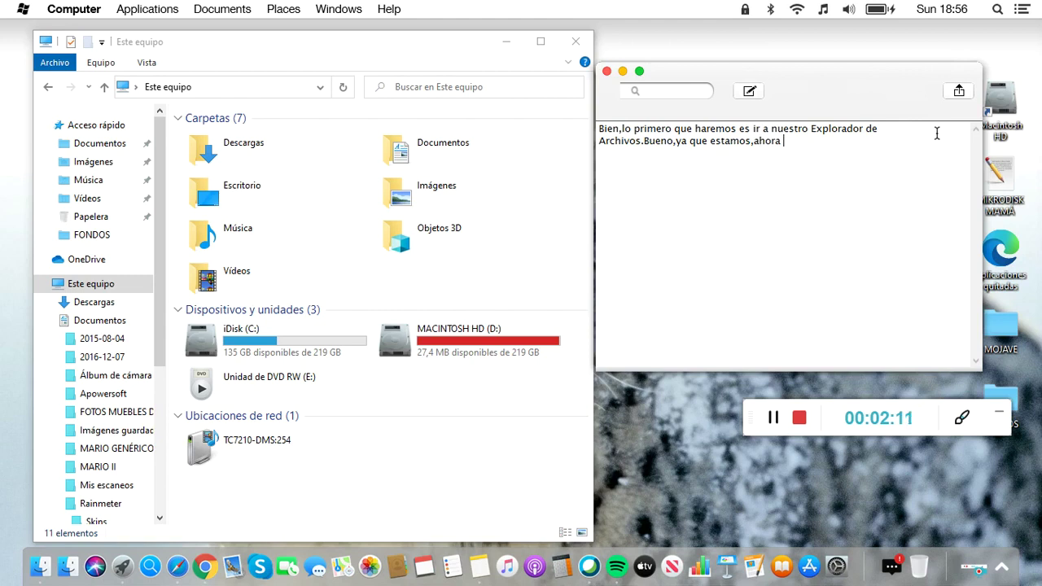
type("v")
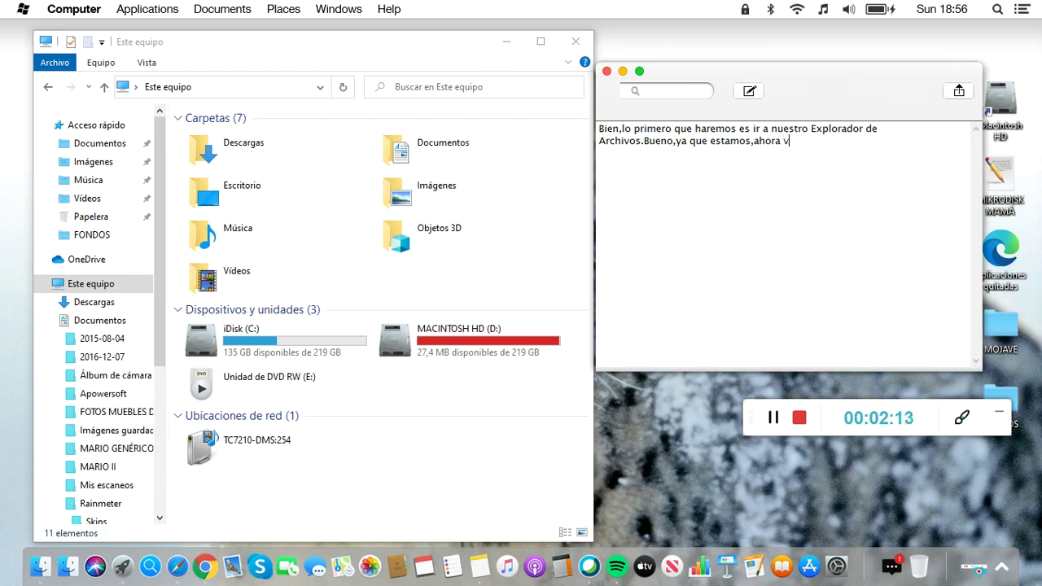
type("emos que no tengo")
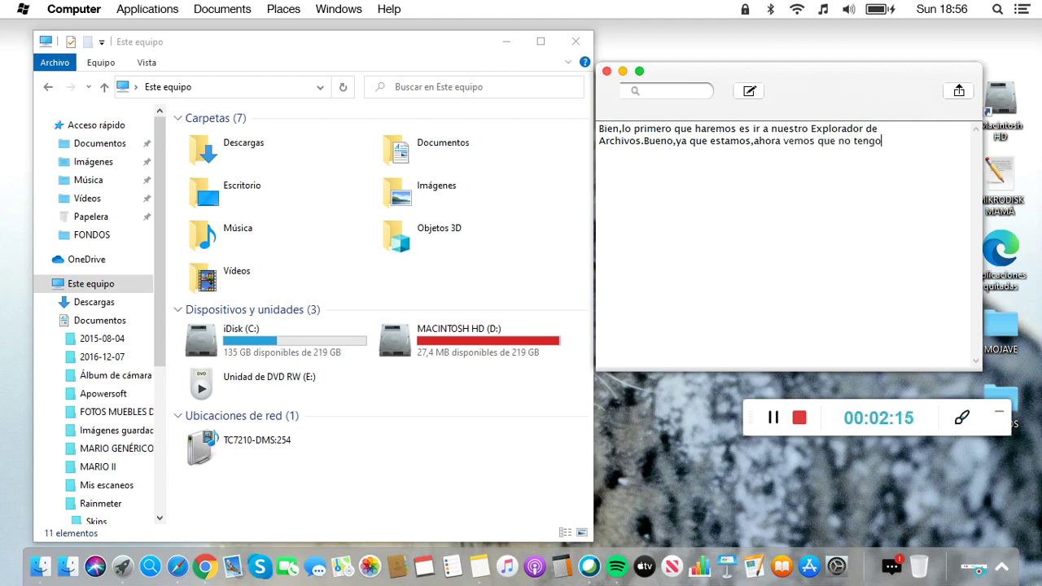
type(" pestañas.Para ello,tené")
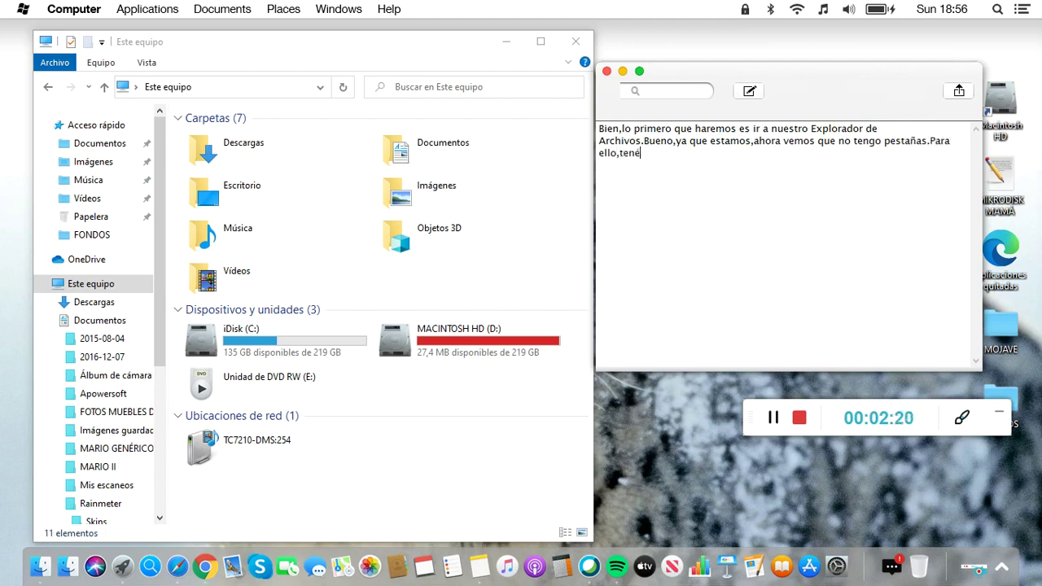
type("is que ir a la desci")
type("ipc")
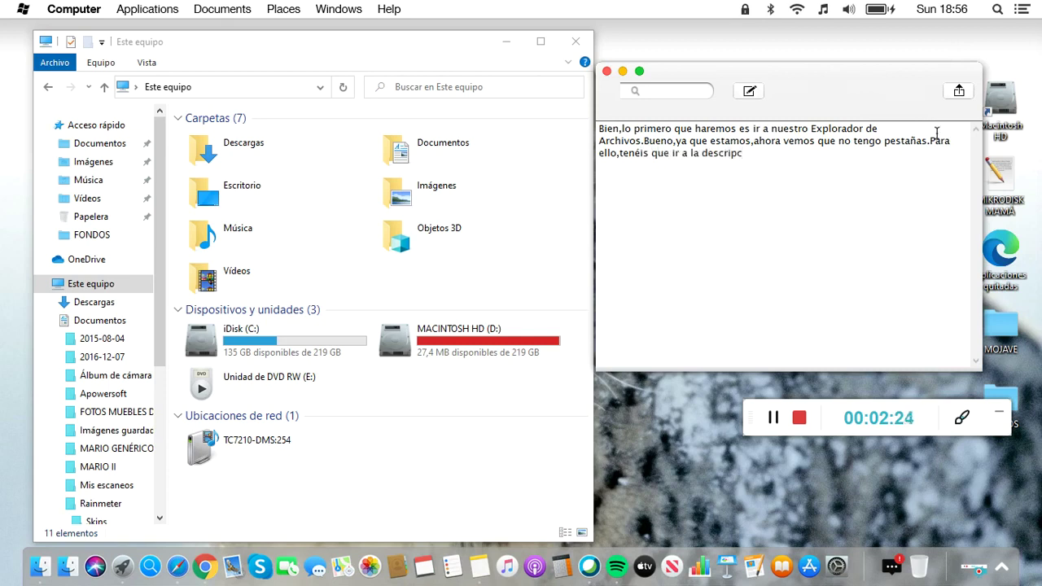
Step: Move the note over the Explorer window and continue it with "ión del vídeo,en la cual os dejaré un link directo a MediaFire en el cual os descarga"
left_click_drag(899, 81, 671, 141)
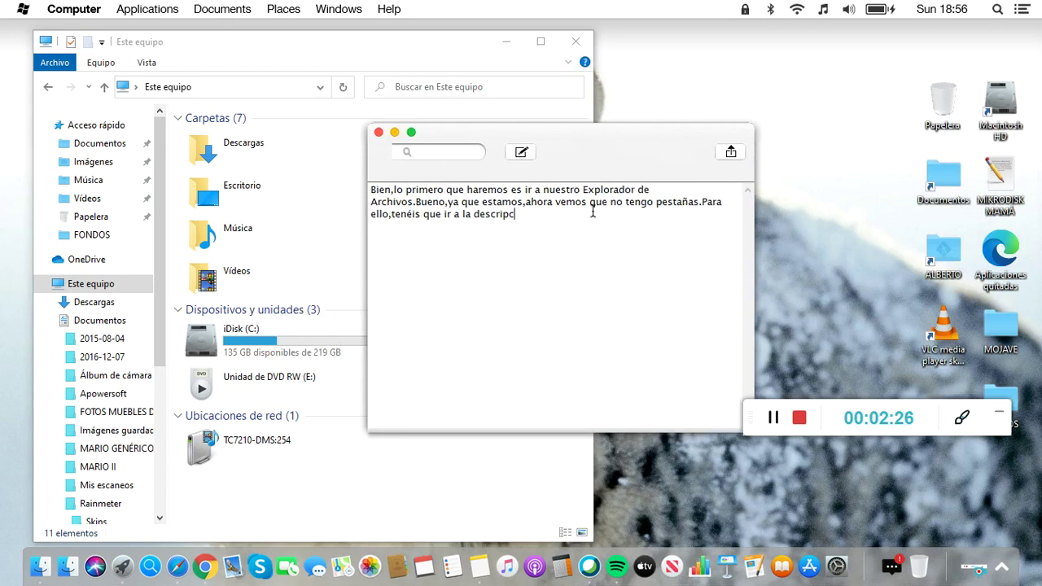
type("ión del vídeo,en la cual ")
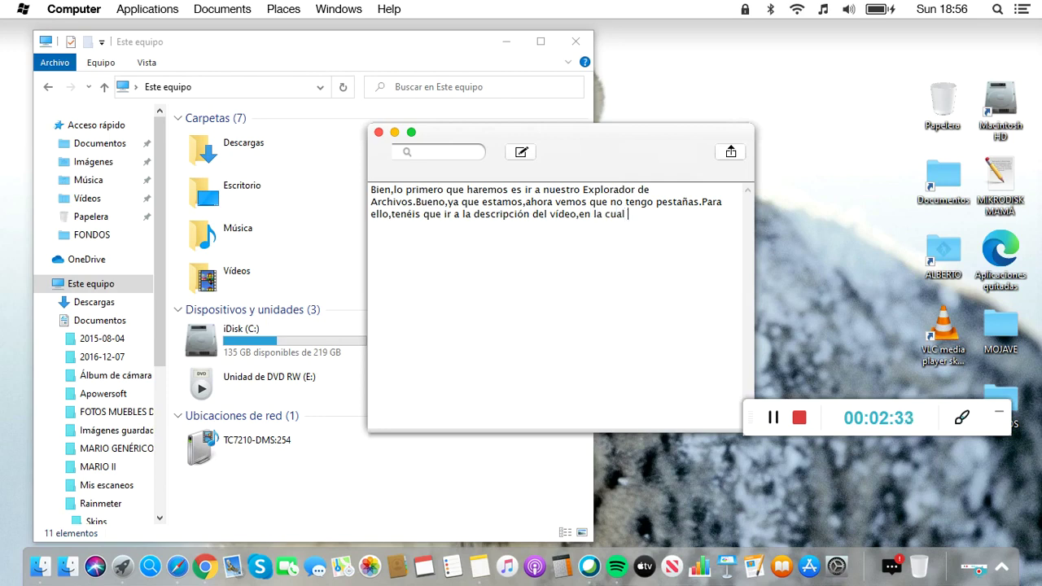
type("os dejaré")
type(" un link direct")
type("o a Medis")
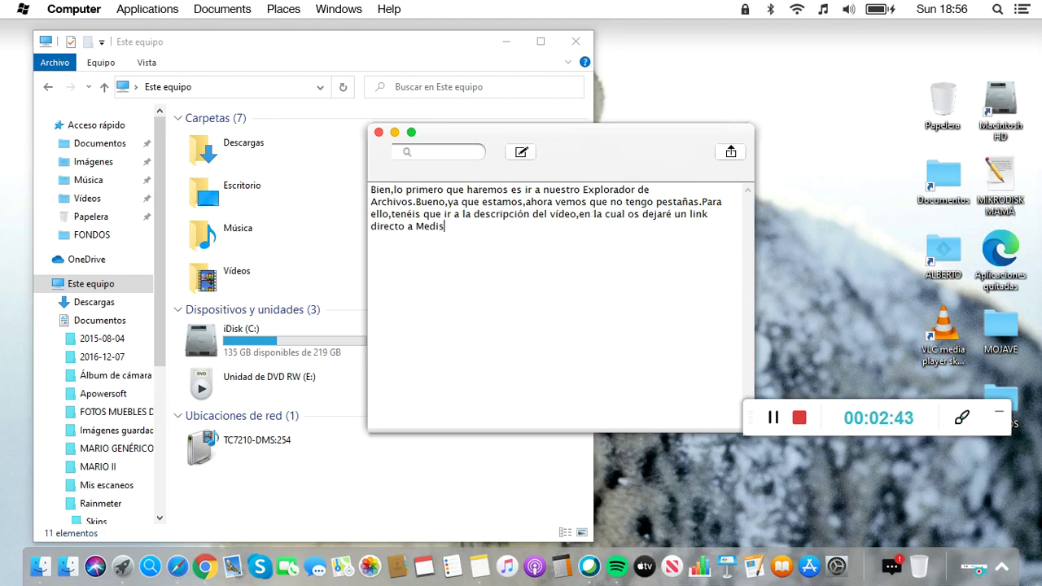
key("BackSpace")
type("aFire en el cual os descarga")
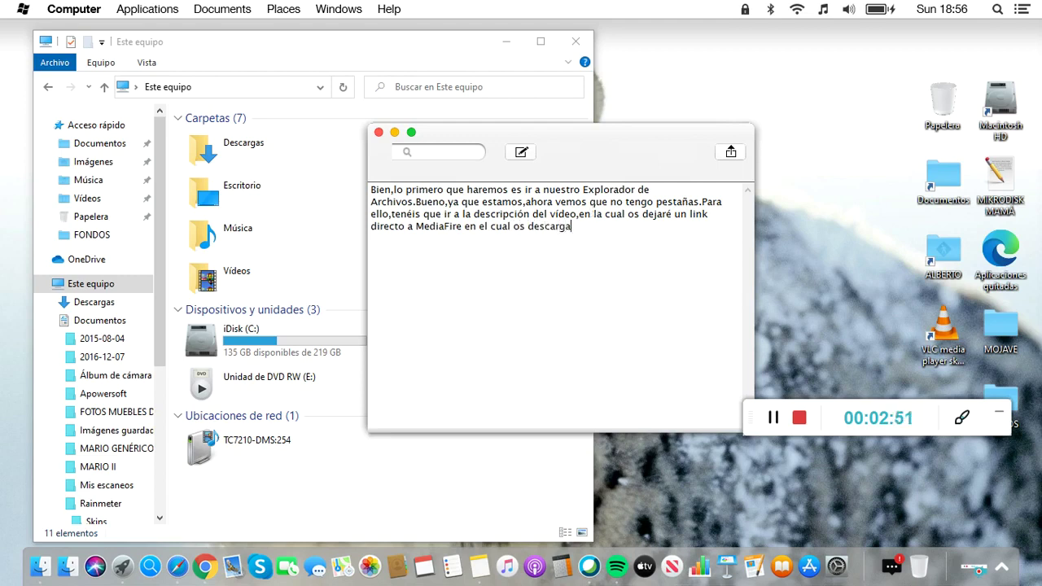
Step: Continue the note with "réis un archivo RAR con la versión instalable de QT Tab Bar,que es como se llama este programa"
type("réis un li")
key("BackSpace")
type("chivo RAR con la vversión insta")
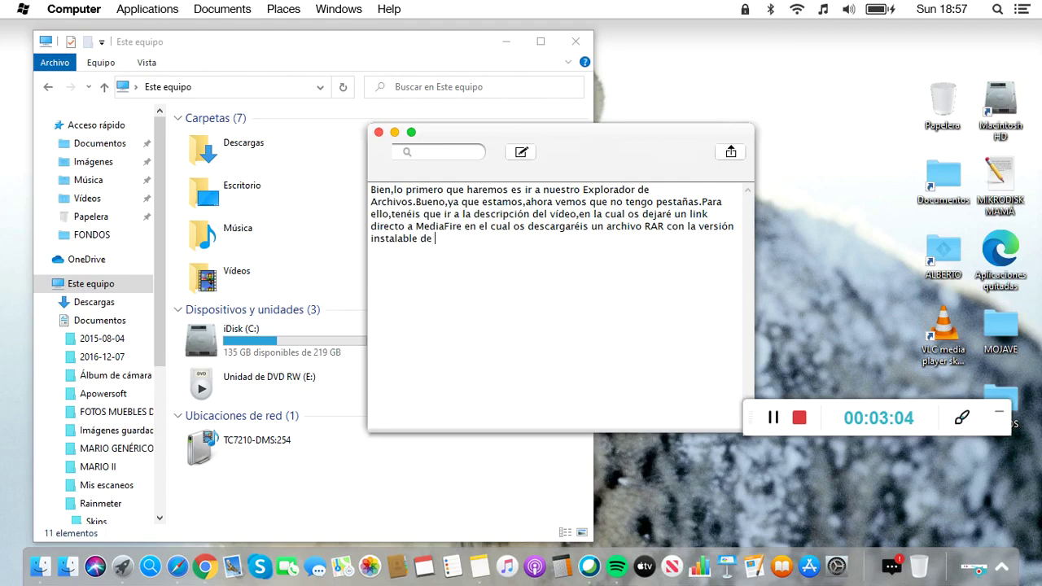
type("lable de QT Tab Bar,que es como se llama este programa ")
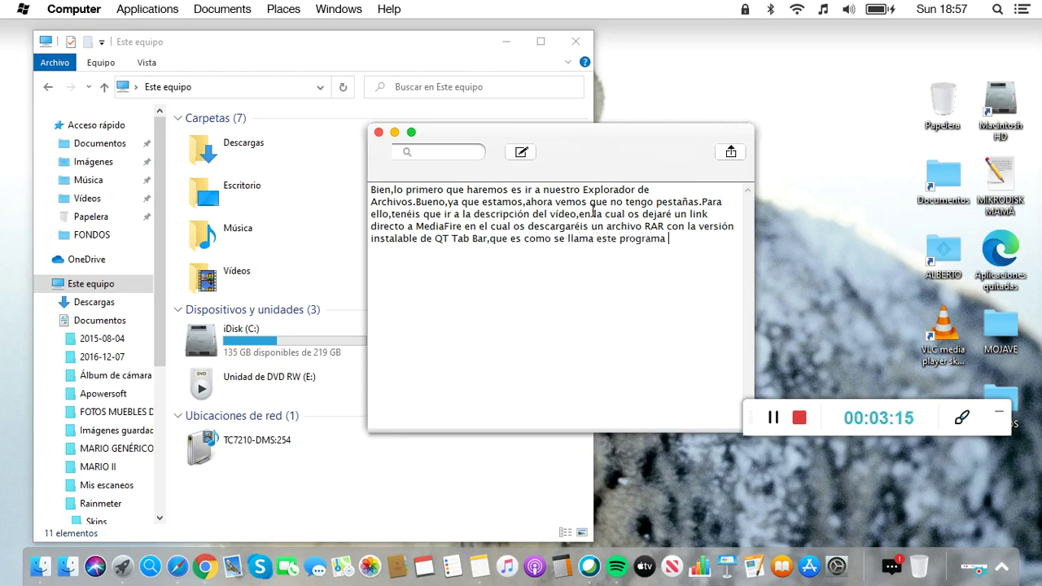
Step: Append ".En otro vídeo os enseñaré a ponerle skins a esta herramienta de trabajo,ya que funciona genial" to the note
type(".En otro vídeo os enseñaré a descar")
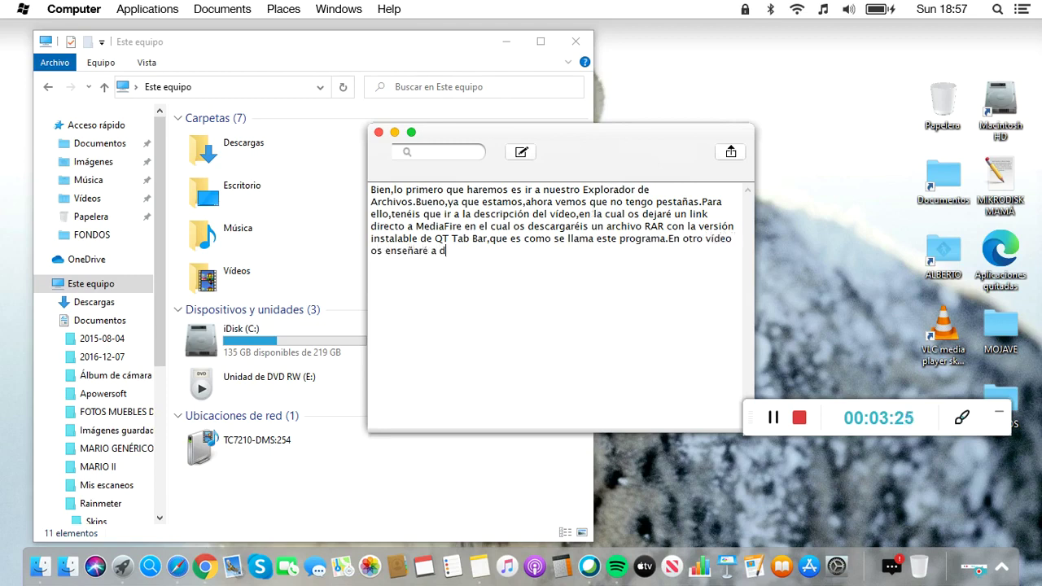
key("BackSpace")
key("BackSpace")
key("BackSpace")
key("BackSpace")
key("BackSpace")
key("BackSpace")
type("ponerle sk")
type("a esta herramie")
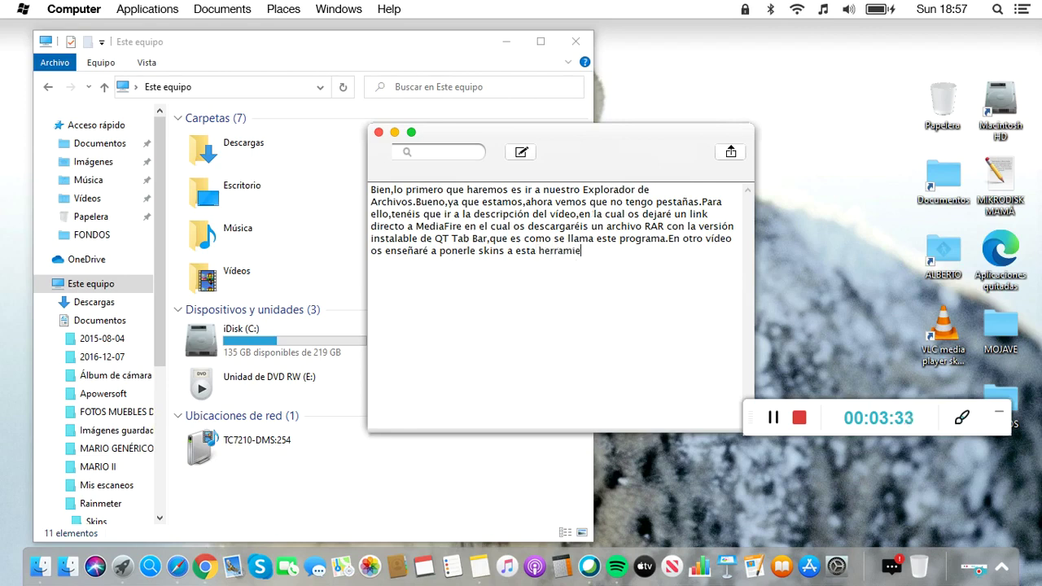
type("nta de trabajo,ya que funciona genial")
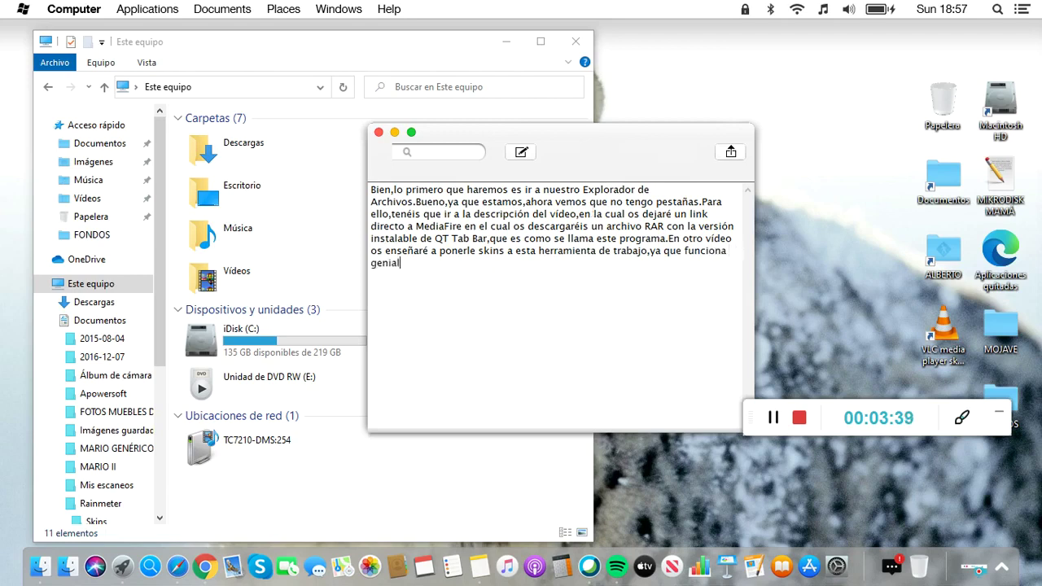
Step: Continue the sentence with " y aparte de dar una apariencia de Mac a Windows también os ayuda a organizaros mejor a la hor"
type(" y apar")
type("te da dar una aparie")
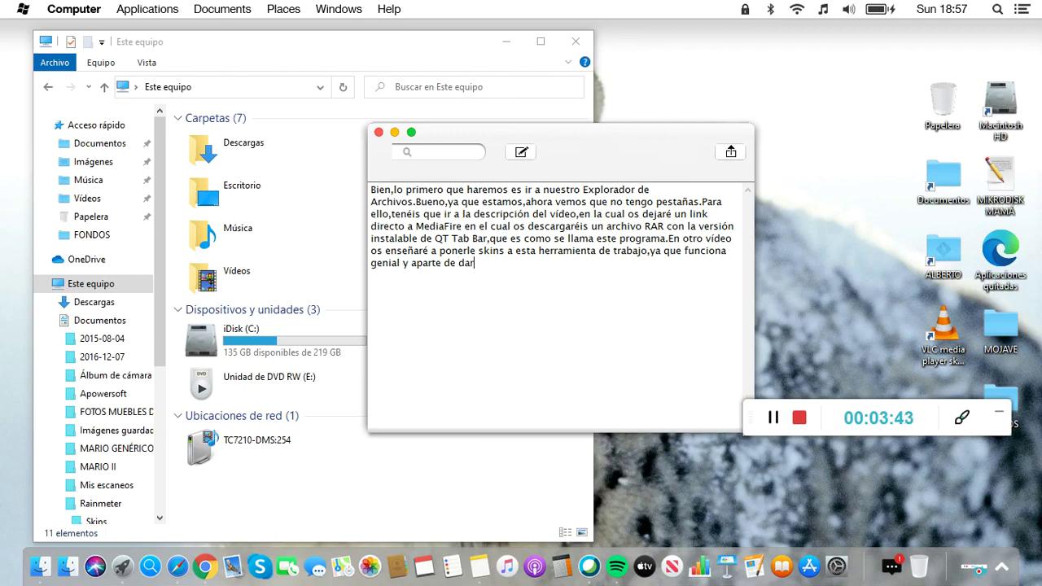
type("ncia de Mac a Windows también os")
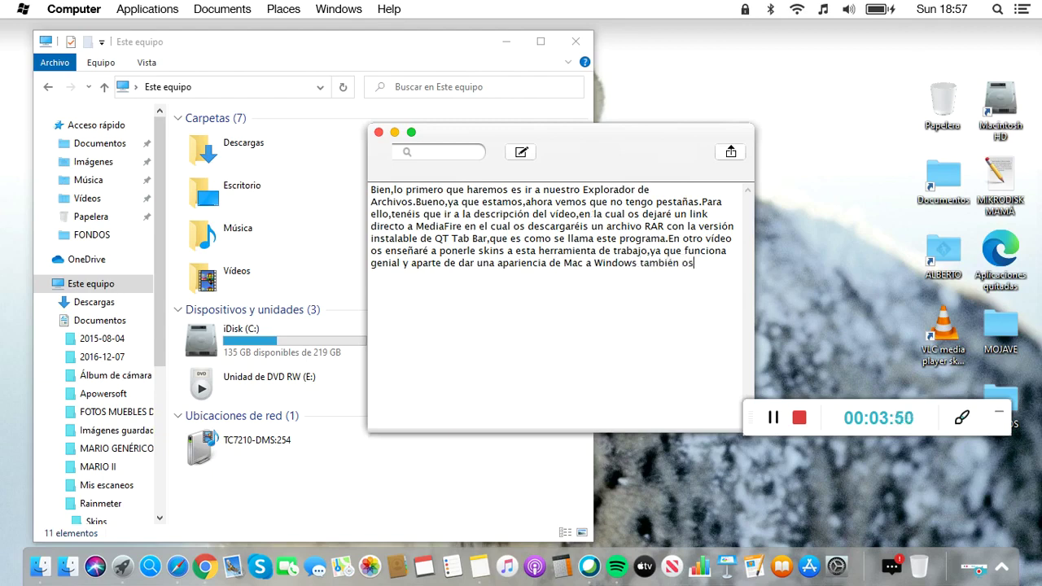
type(" ayuda a ")
type("organizaros ")
type("mejor ")
type("a la hor")
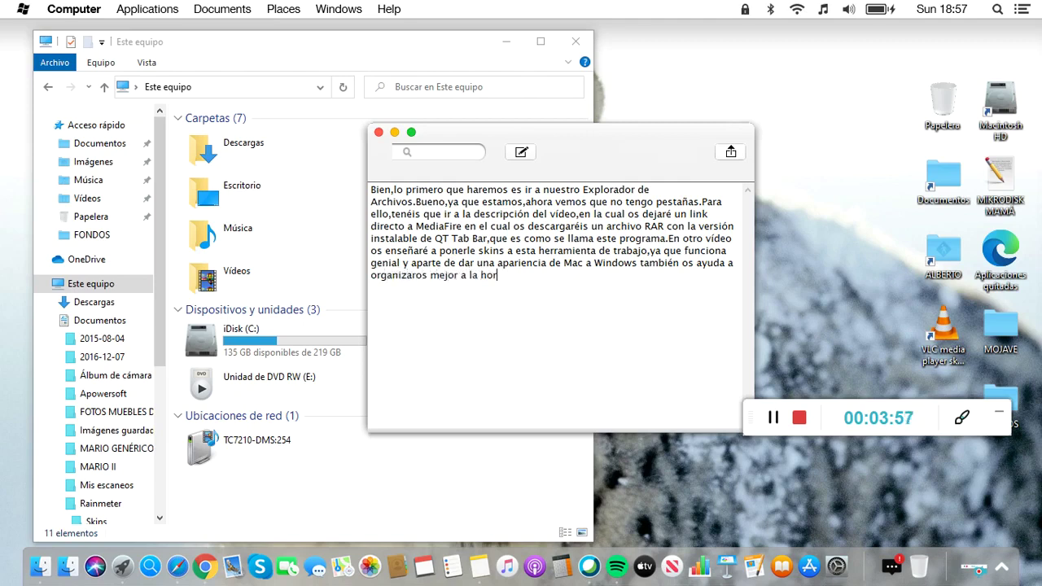
Step: Finish the note's sentence with "a de buscar archivos y que no se os acumulen las ventanas."
type("a de buscar archio")
type("os t q")
key("BackSpace")
key("BackSpace")
key("BackSpace")
type("y que no se os ac")
key("BackSpace")
type("acu")
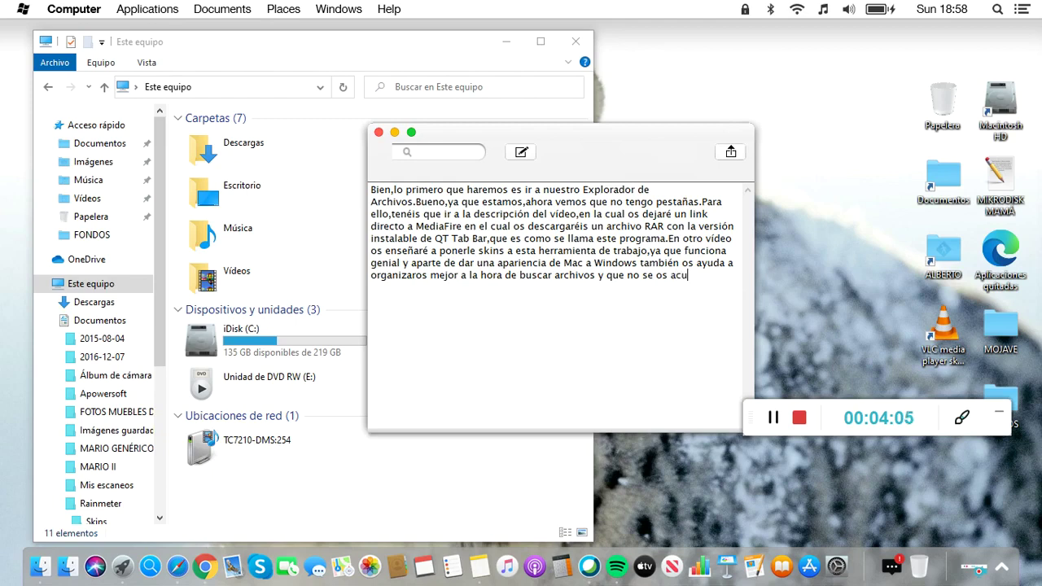
type("mulen las pes")
key("BackSpace")
key("BackSpace")
key("BackSpace")
type("ventanas.")
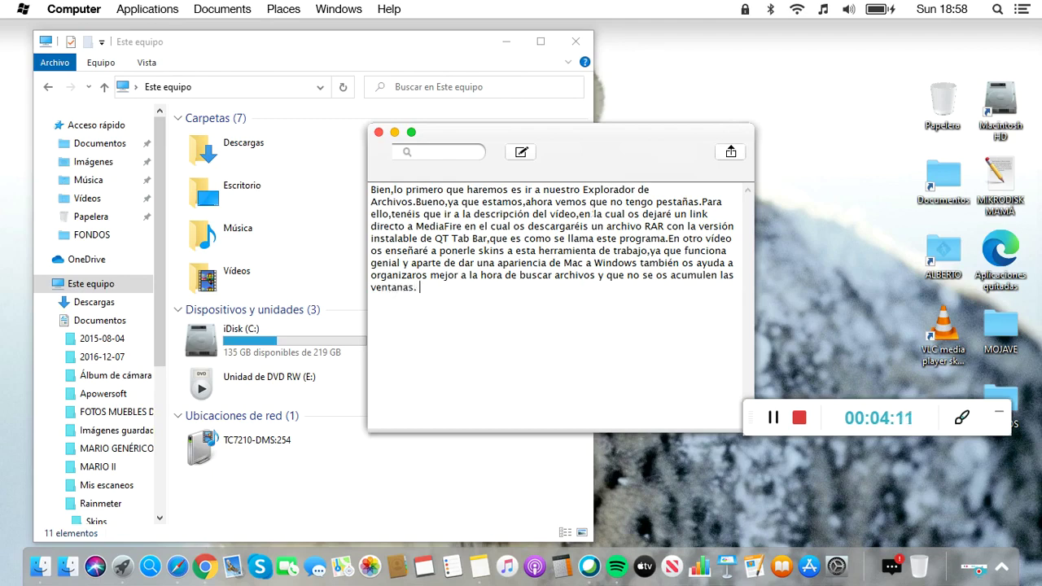
Step: Replace the whole note with "Cuando os lo hayáis descargado os saldrán dos archivos:QT Tab Bar ejecutar como administrador(el que os voy a enseñar ahora)"
left_click_drag(554, 304, 183, 168)
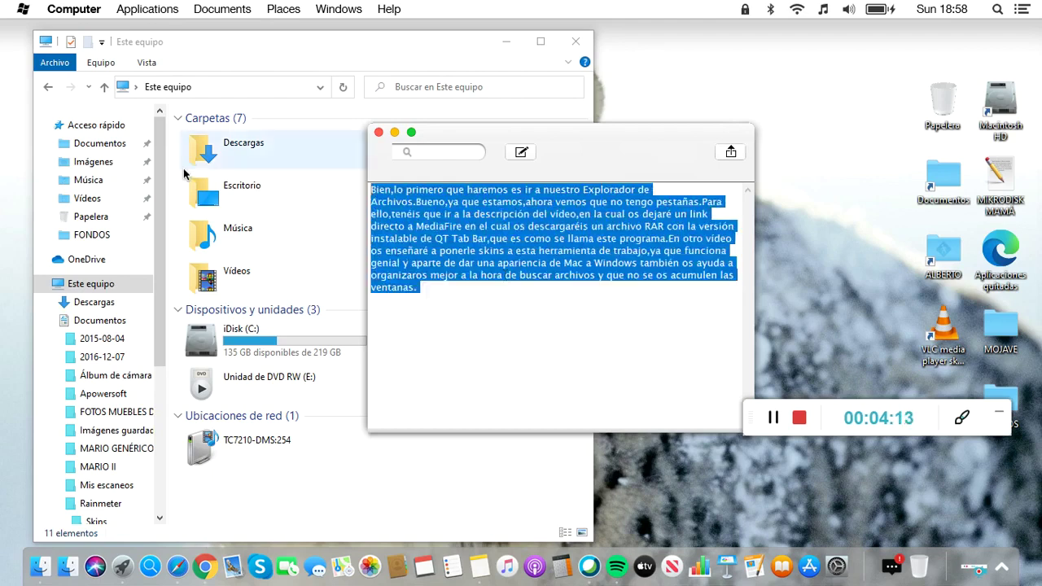
type("Cuan")
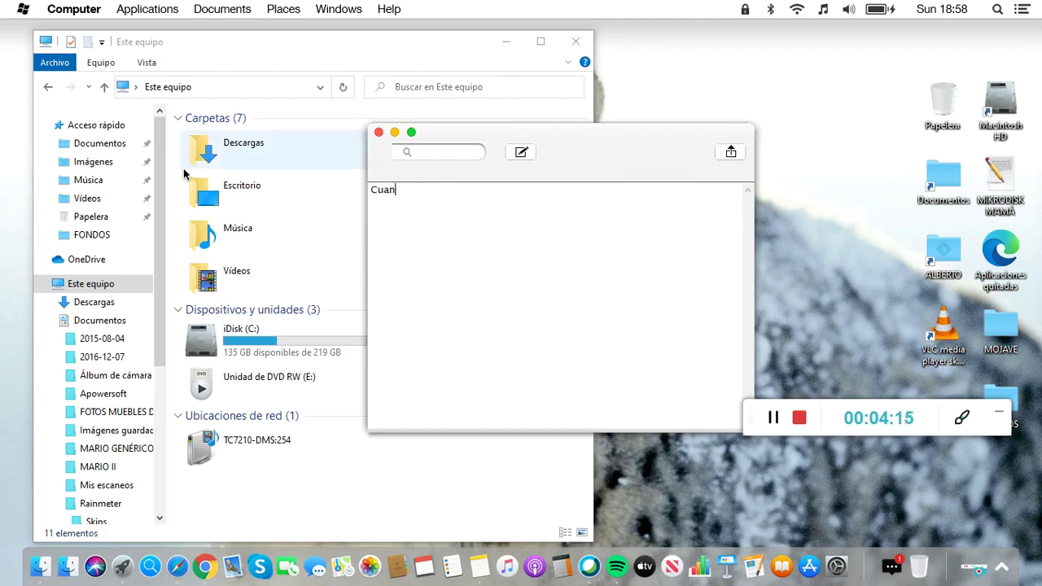
type("do os lo hayáis descargado os saldrá")
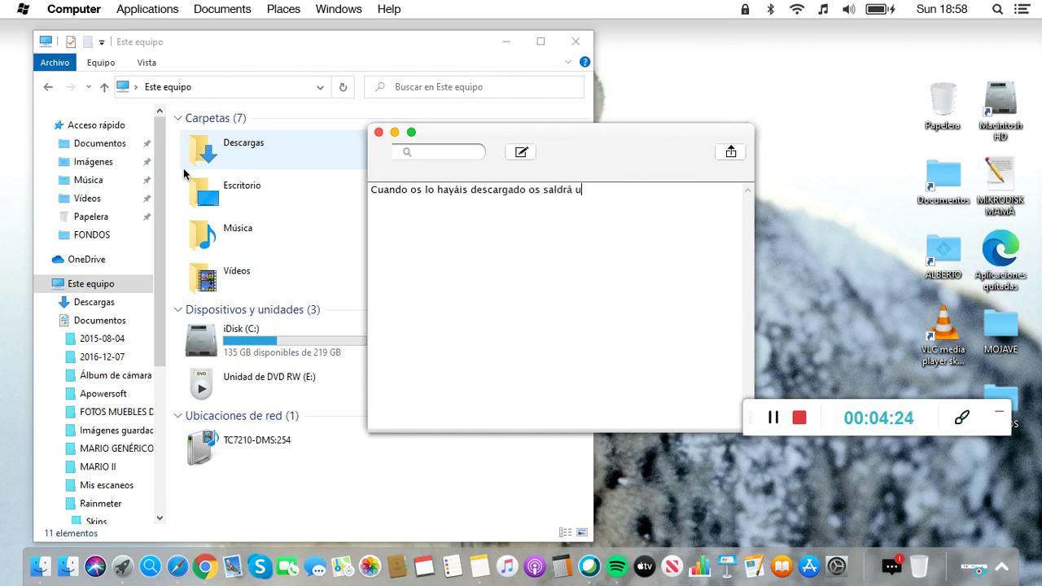
key("BackSpace")
type("n dos archivos:QT Ta")
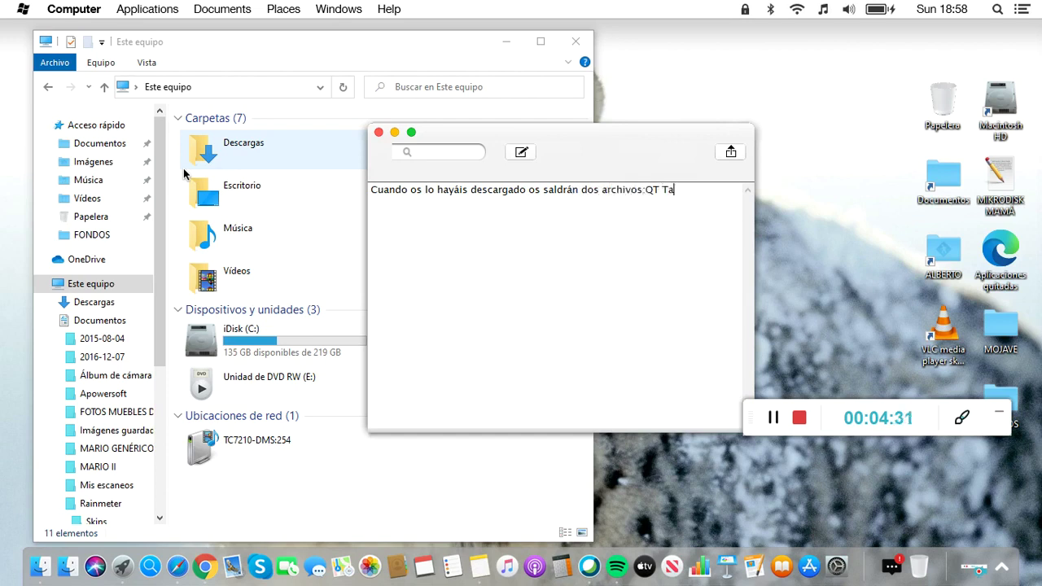
type("b Bar ehejecutar como admis")
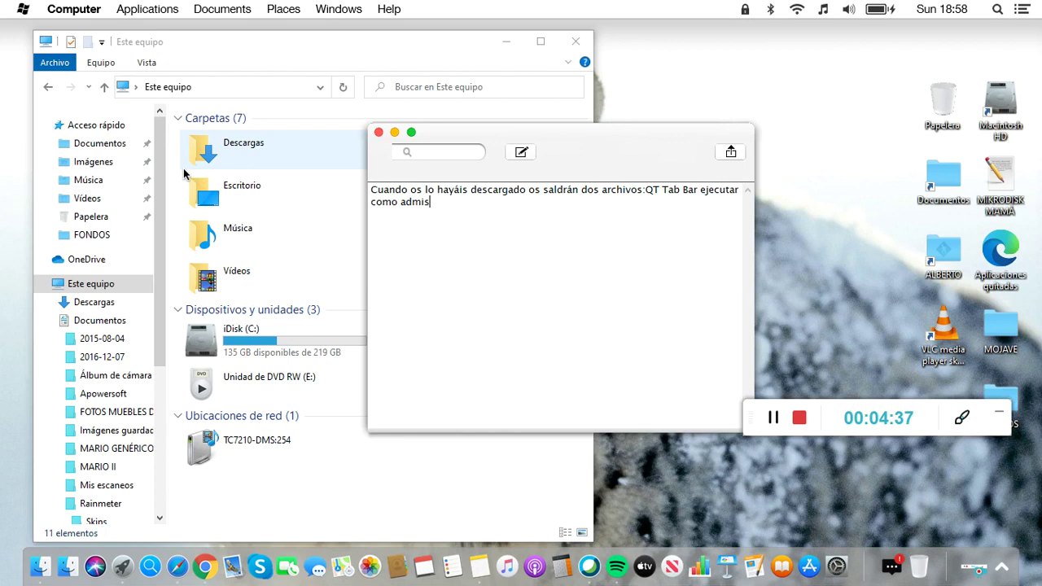
type("istrador(el que os voy a enseñar ahora)")
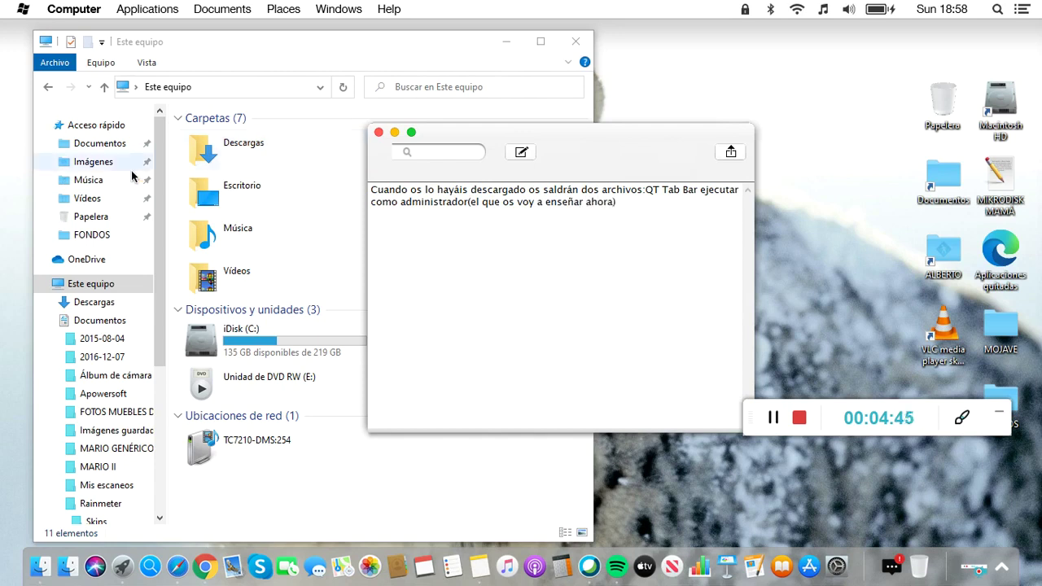
Step: Move the note clear of the Explorer window and open the QT TAB BAR folder containing the two downloaded files
left_click_drag(675, 137, 936, 104)
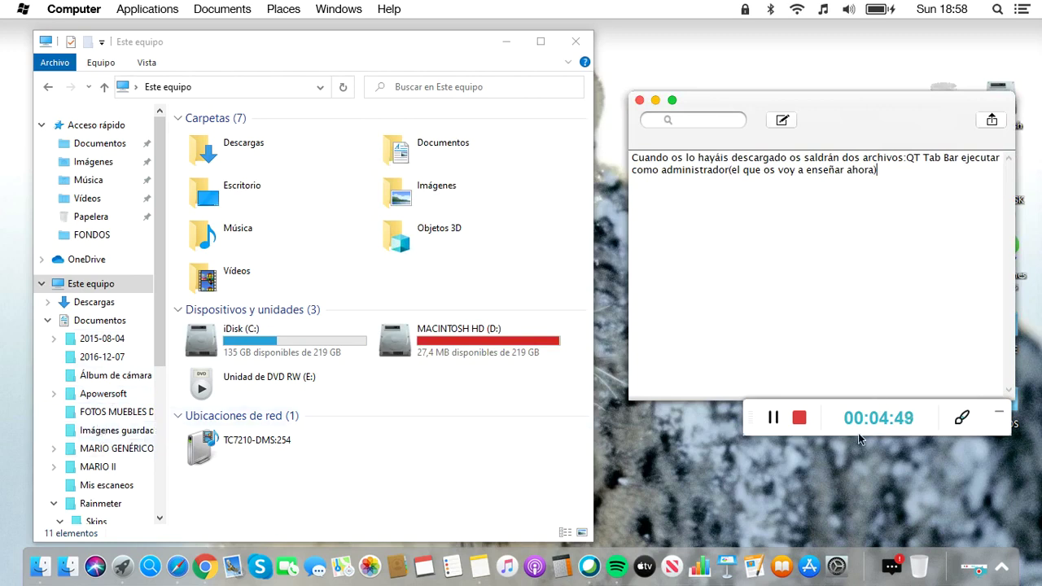
left_click(104, 446)
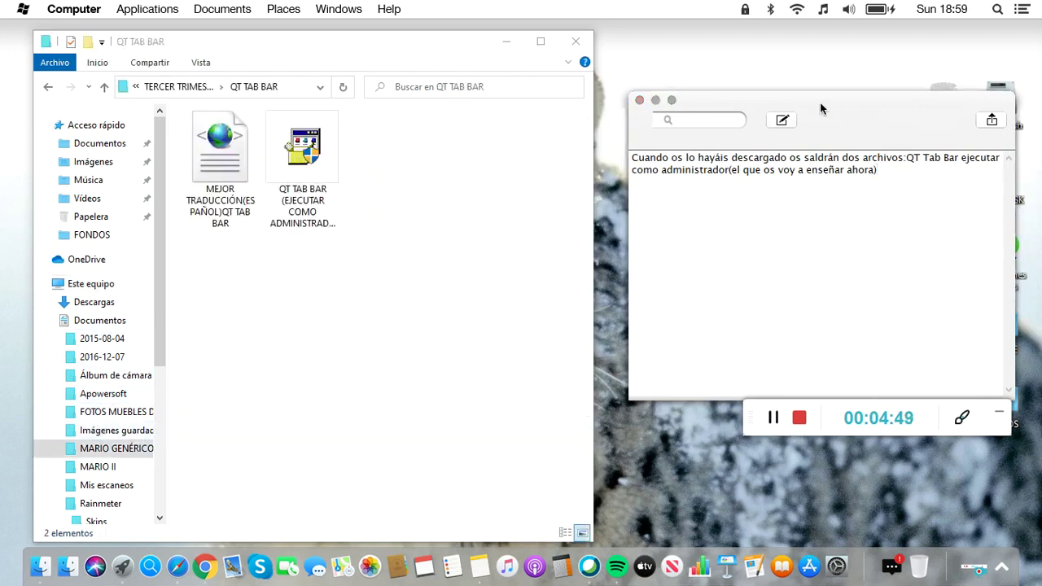
Step: Draw a red arrow across the screen pointing towards the QT TAB BAR installer file with the recorder's drawing tools
left_click(961, 416)
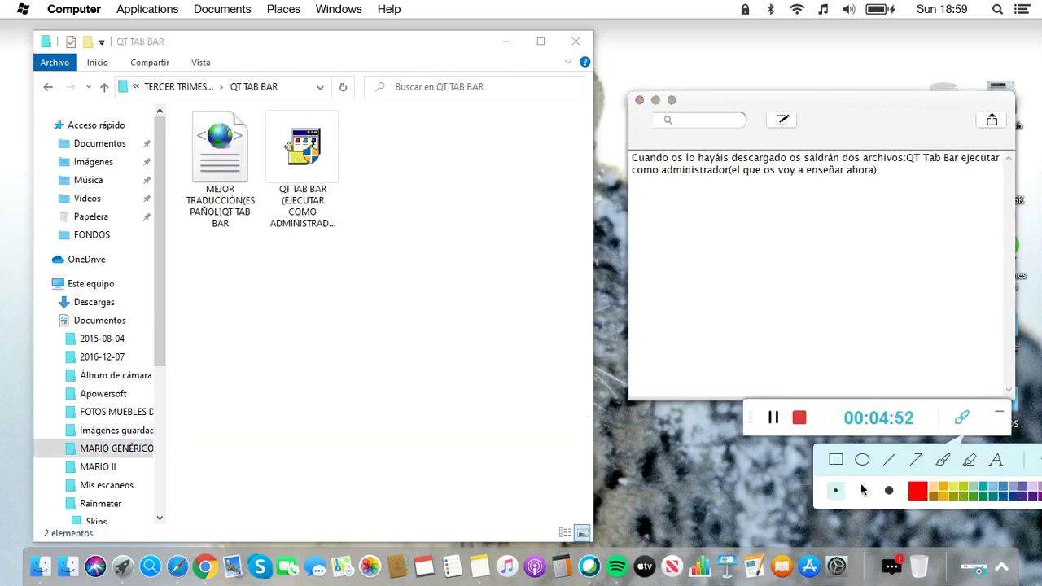
left_click(915, 461)
mouse_move(773, 479)
left_mouse_down()
mouse_move(371, 293)
mouse_move(371, 234)
mouse_move(326, 209)
mouse_move(376, 239)
left_mouse_up()
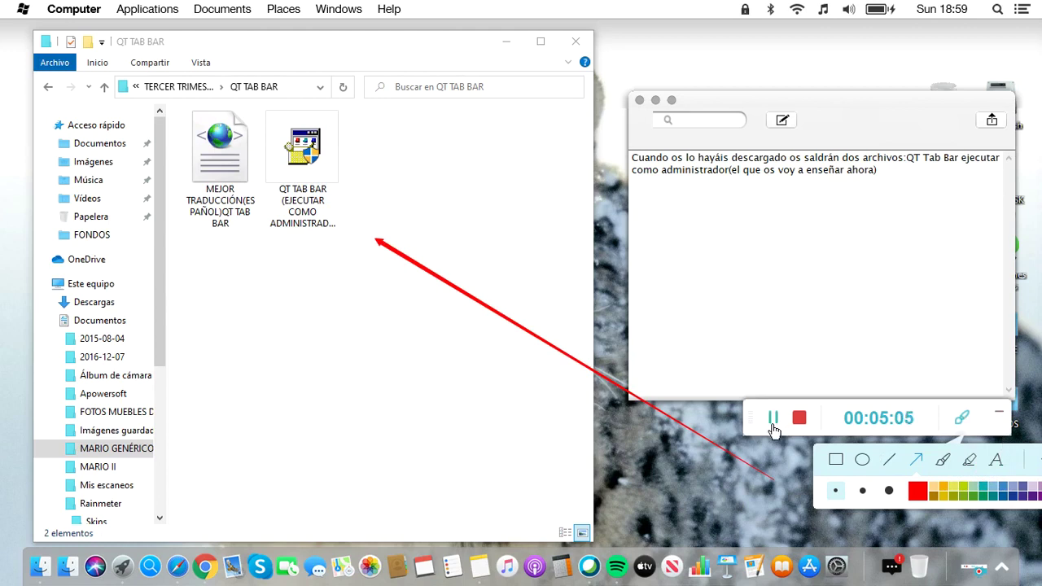
Step: Shift the recorder bar slightly, undo the red arrow and close the drawing tools
left_click_drag(753, 418, 730, 420)
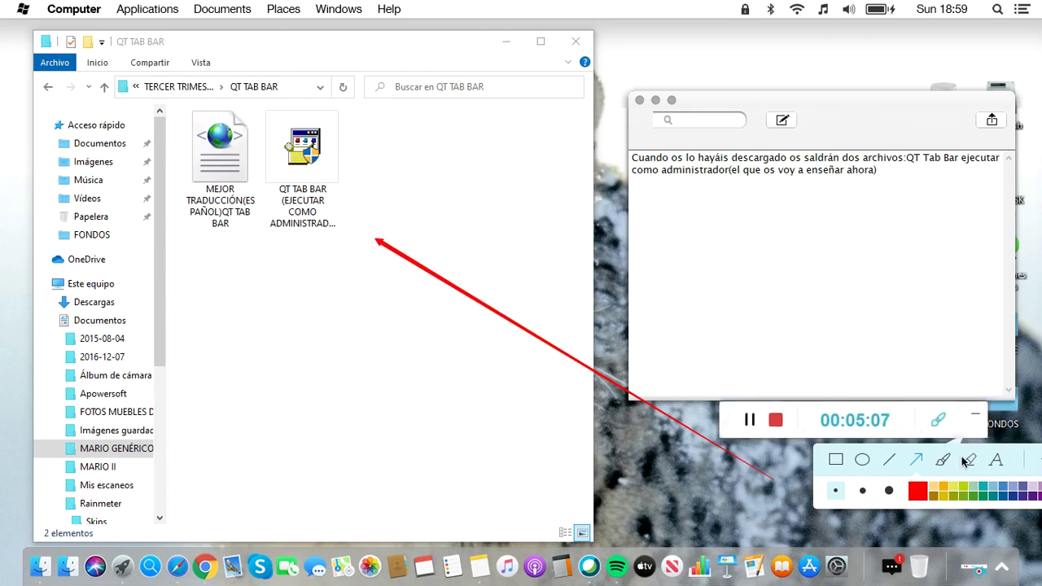
left_click(938, 421)
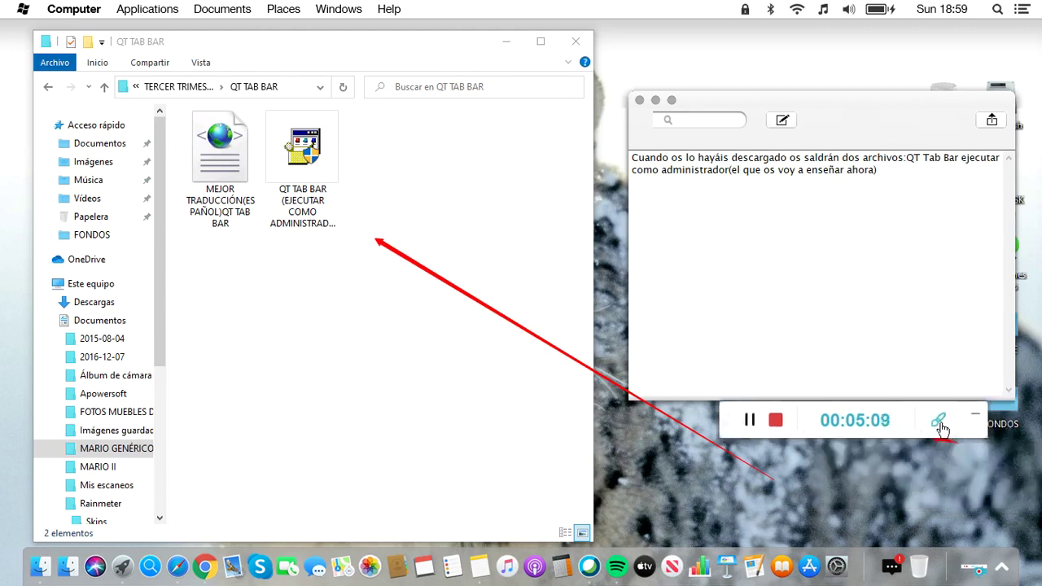
left_click(936, 420)
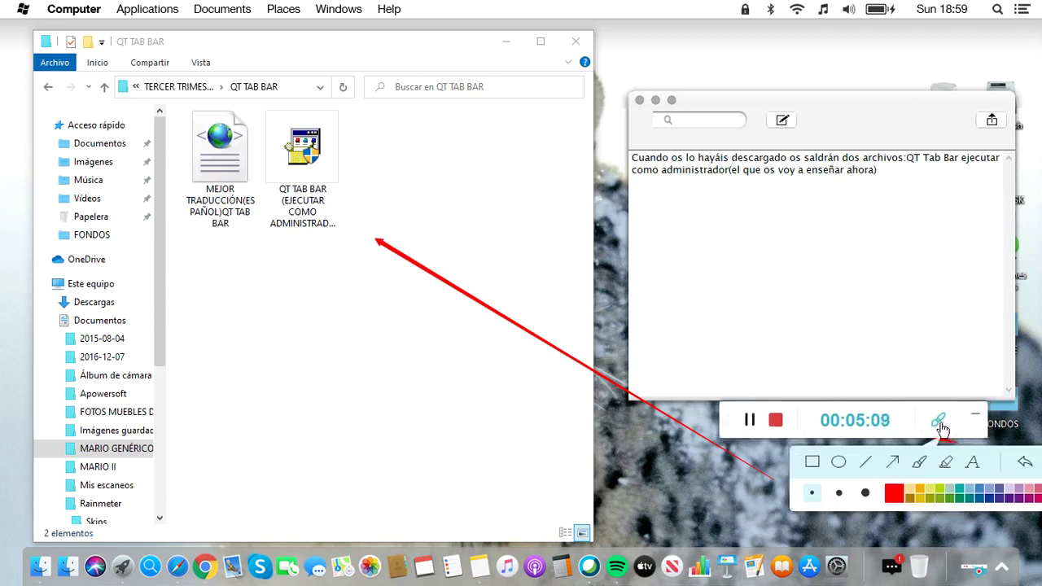
left_click(1024, 463)
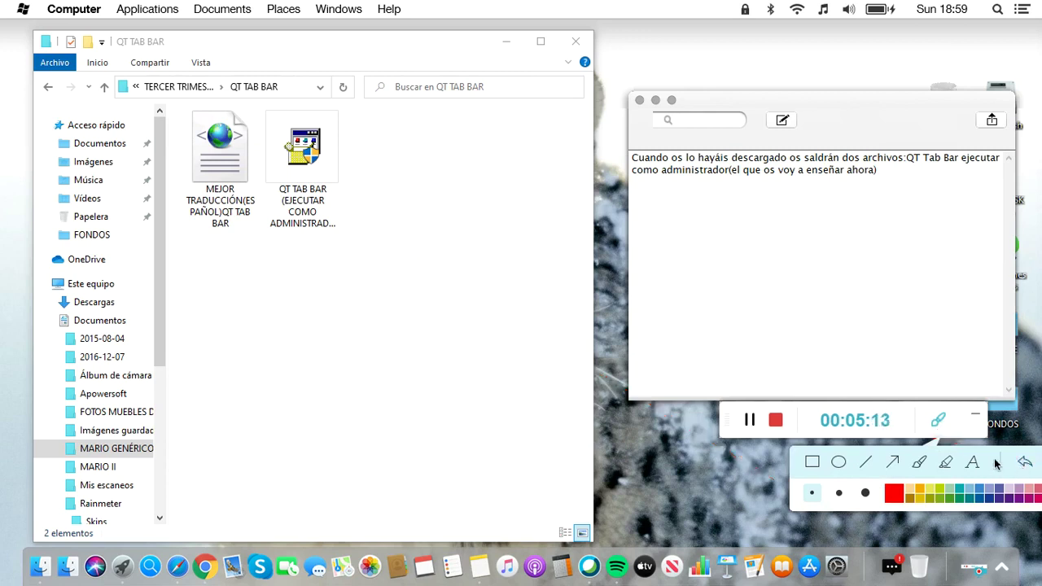
left_click(938, 422)
Step: Append ".Bien,ahí le dais click derecho,ejecutar como administrador,y os lo descargáis como cualquier archivo norma" to the end of the note
left_click(908, 192)
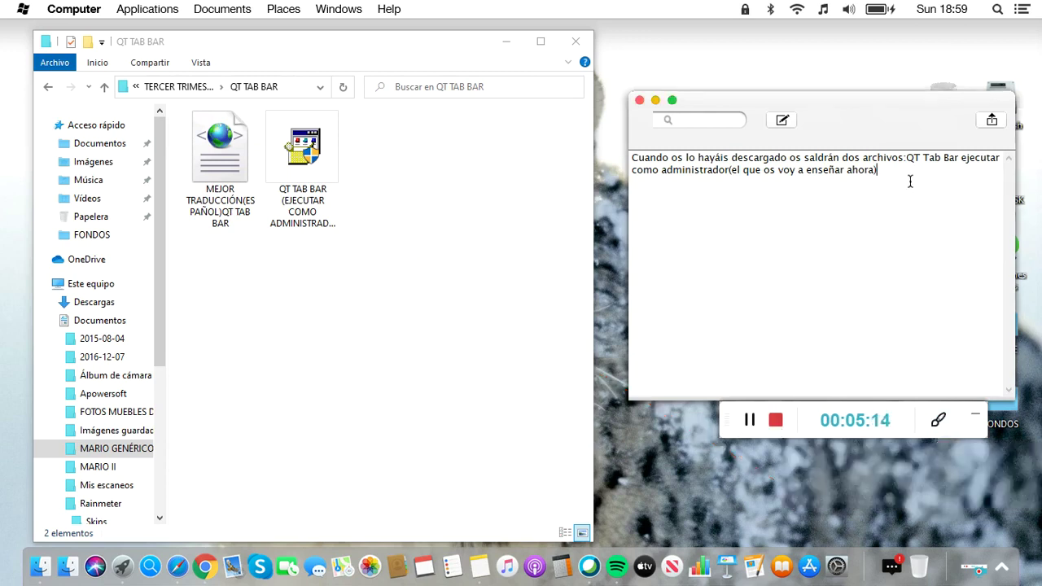
type("Bien,ahí l e dais click derecho,")
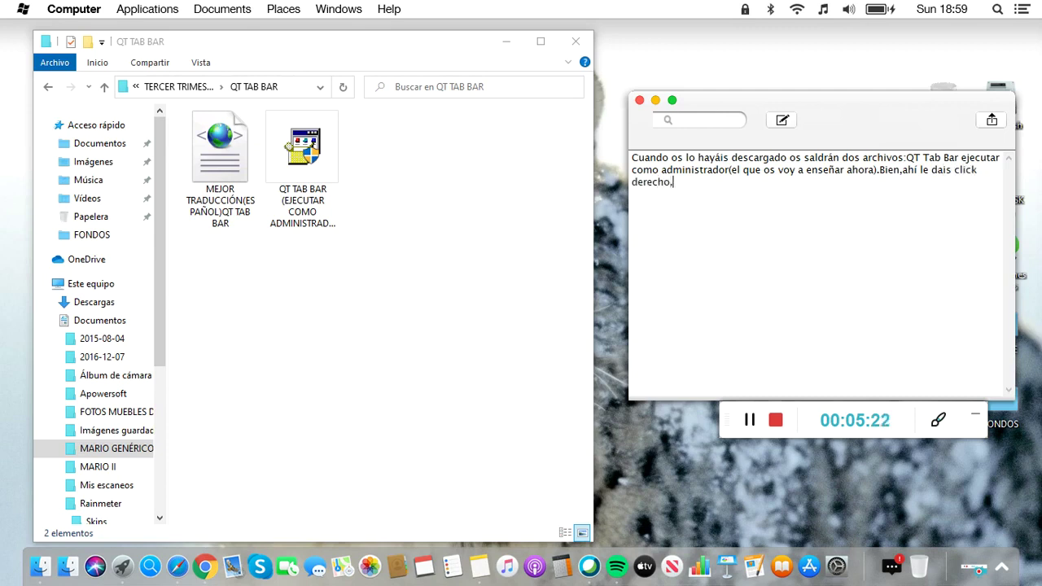
type("ejecutar como administra")
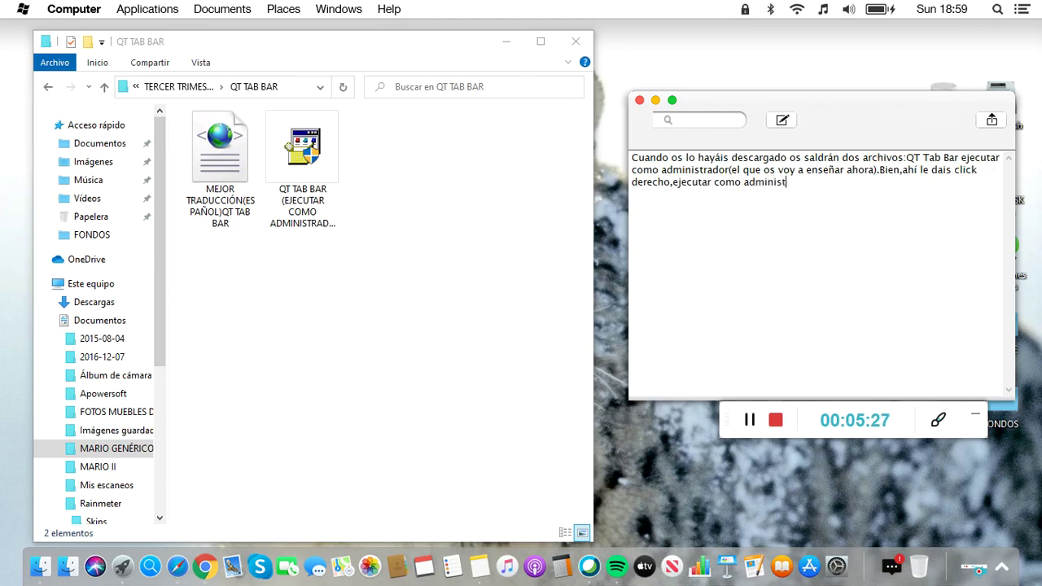
type("dor,y os lo descargái")
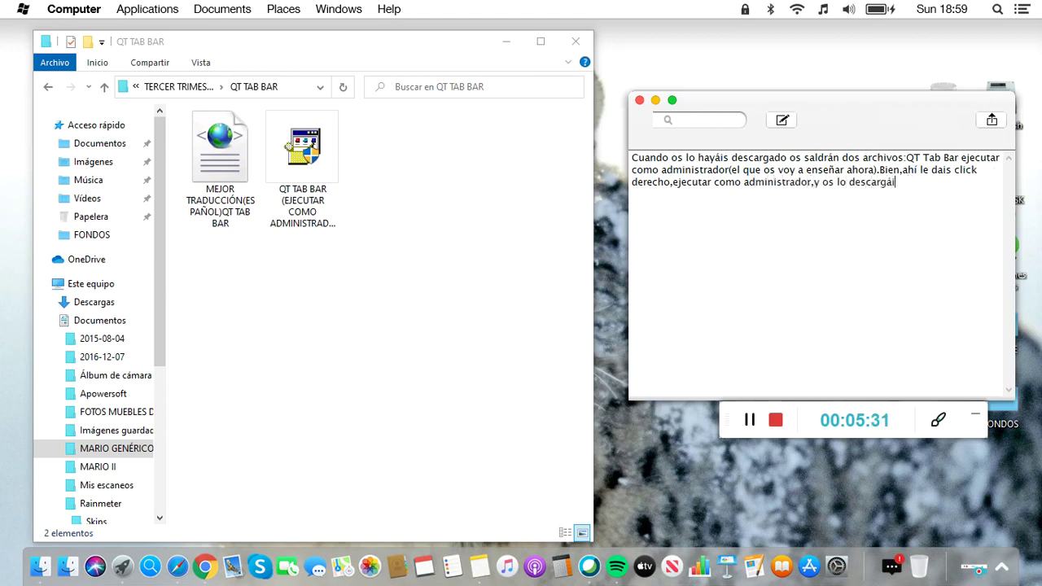
type("s como cualquier archivo norma")
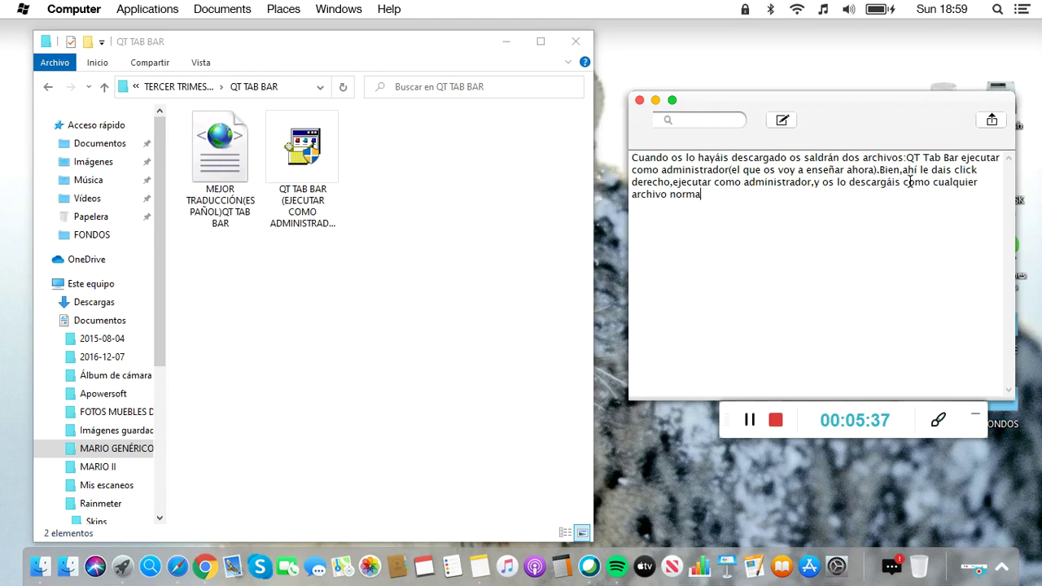
Step: Continue the note with "l:siguiente siguiente siguiente,instalar.Cuando acabe os"
type("l:siguiente siguiente ")
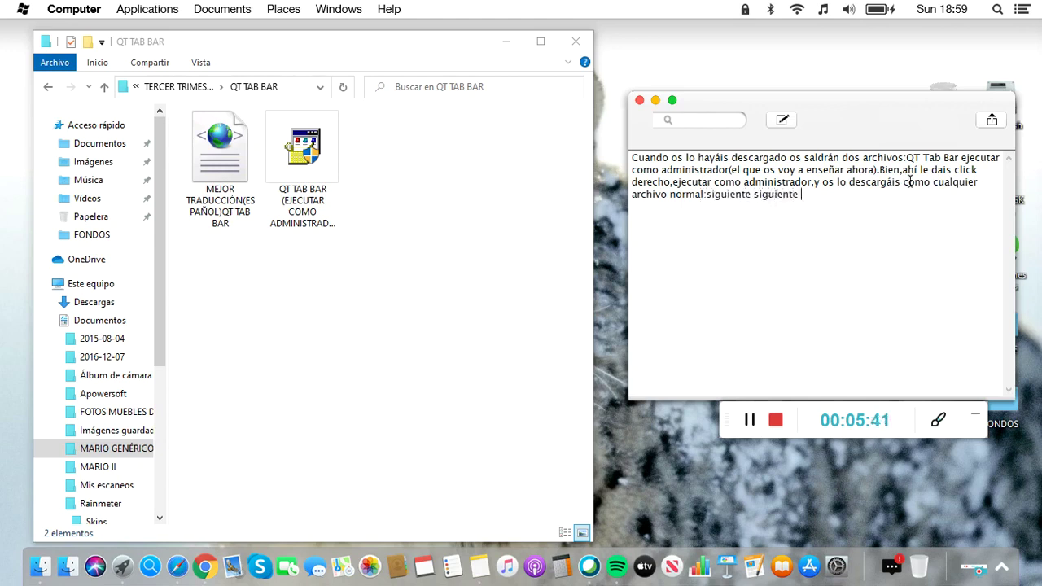
type("siguiente,d")
key("BackSpace")
type("in")
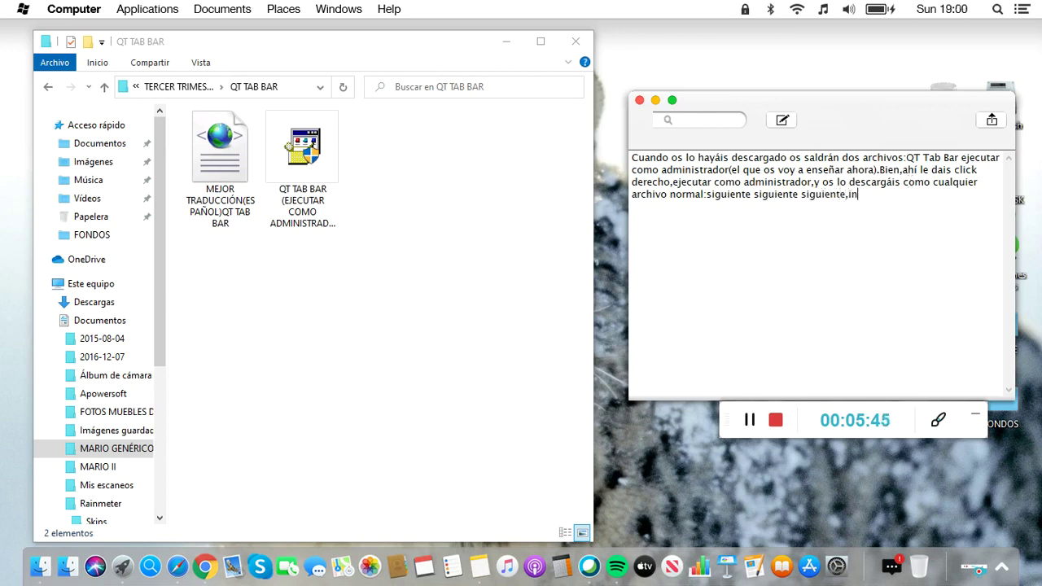
type("stalar.Cuando acabe os")
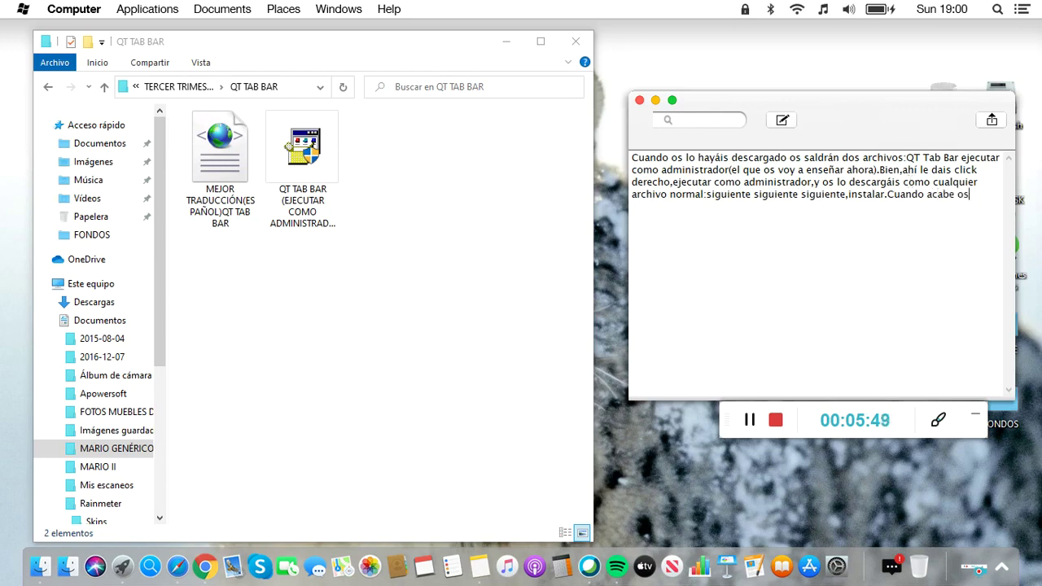
Step: Continue the note with "recomiendo reiniciéis/cerréis sesión para que se guarden bien los cambios.Como veis al lado hay otro archiv"
type(" recomiendo reiniciéis/cerréis sesui")
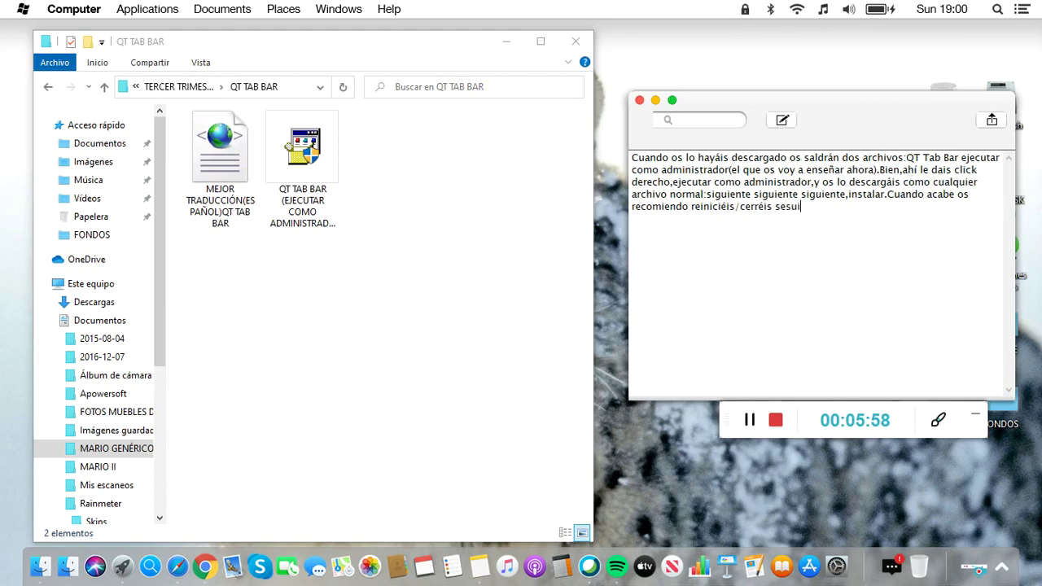
type("ón para que se guarden bien los")
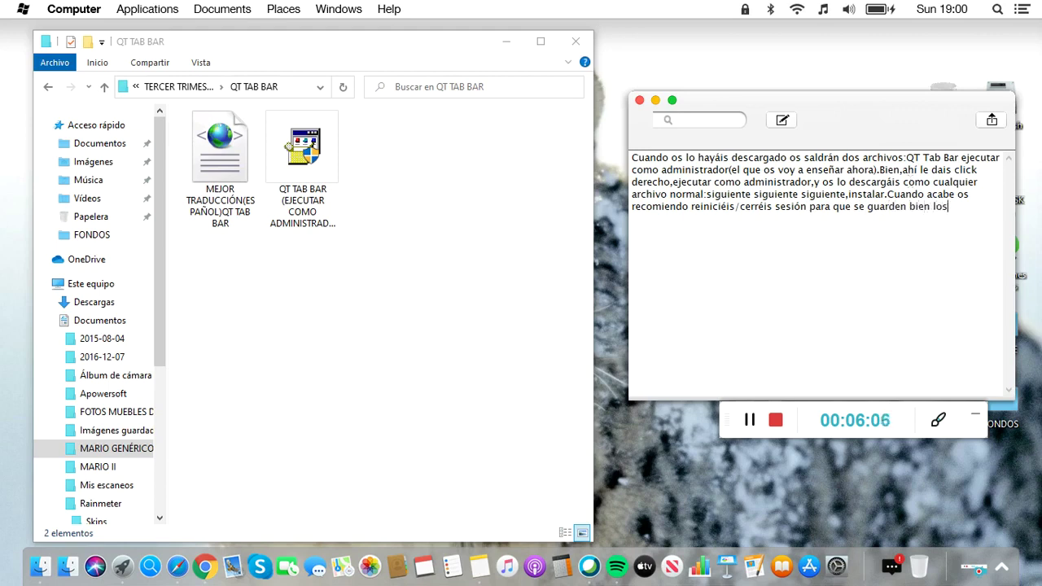
type(" cambios. Como veis al lado hay otro archiv")
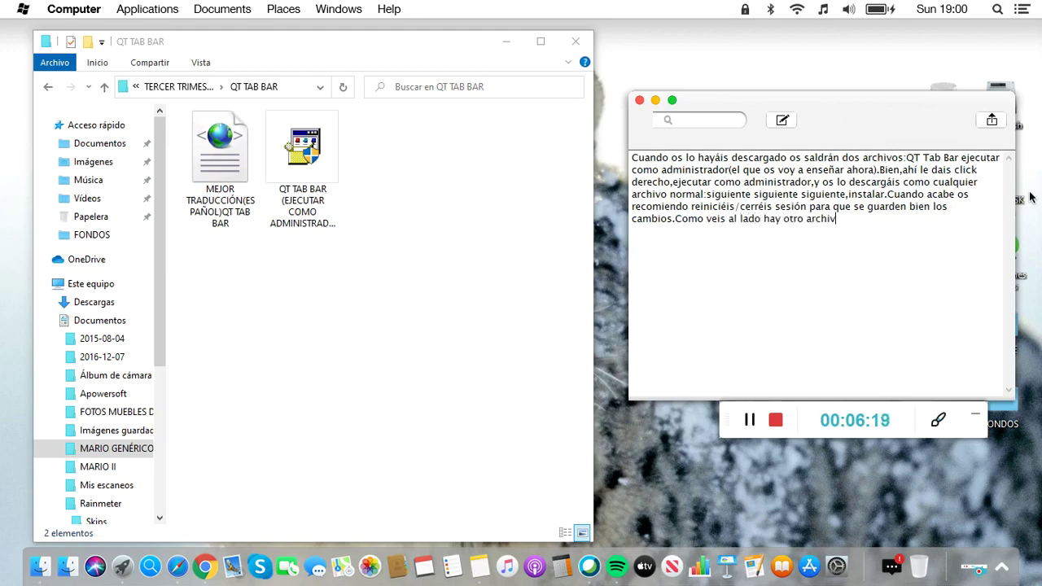
Step: Append "o.Esta app viene en inglés,as" to the note, correcting the typing slips
type("Esasta app viene el")
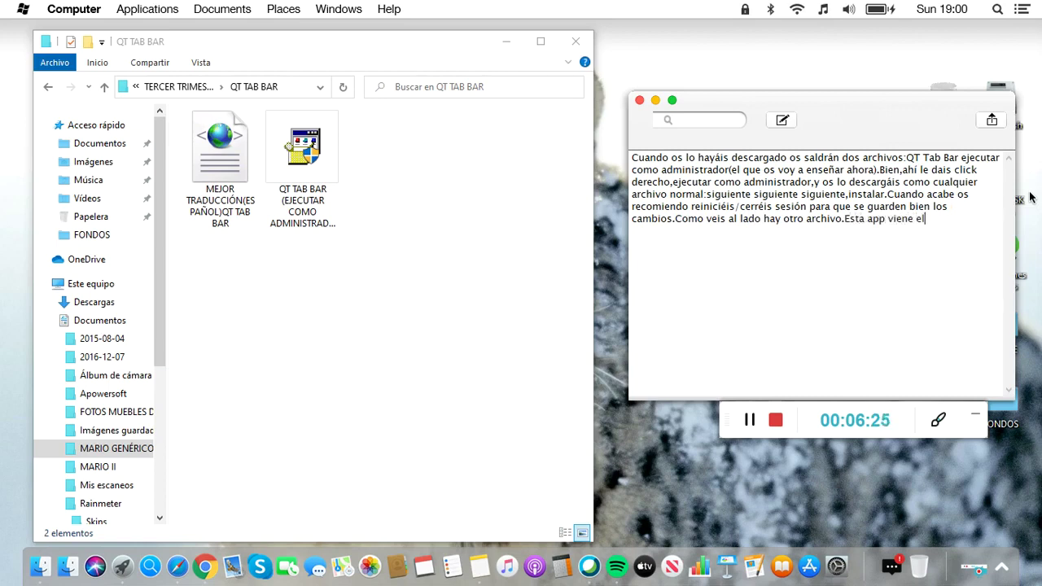
key("BackSpace")
type("n io")
type("glés,as")
type("i")
key("BackSpace")
key("BackSpace")
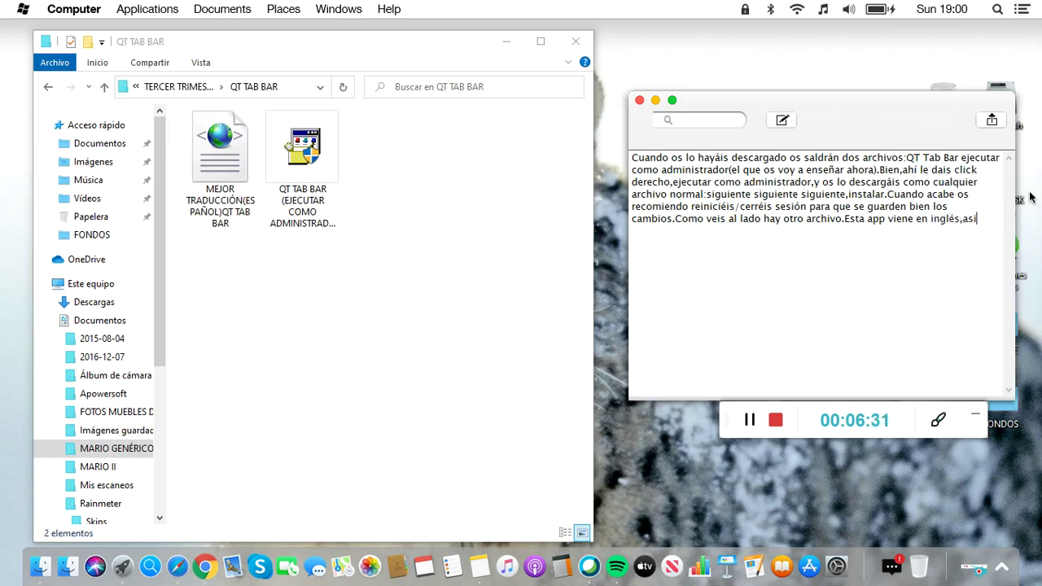
Step: Continue the note with "í que os puse el archivo XML en español,el mejor de todos para que lo pongáis,el cual se pone así"
type("í que os puse el archivo XML en des")
key("BackSpace")
type("español,el mejor de t")
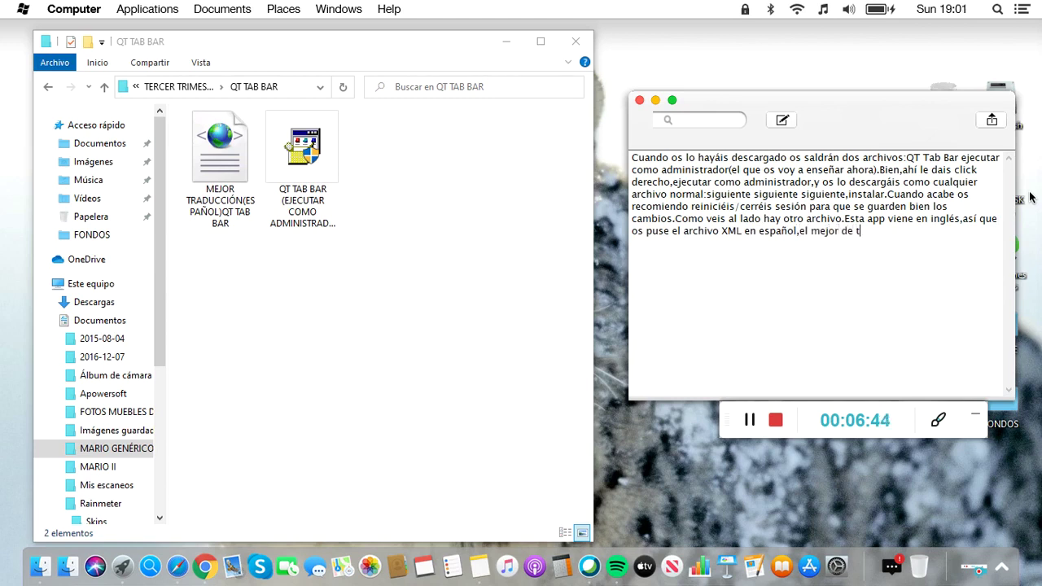
type("odo  para que lo pongáis,el cual s")
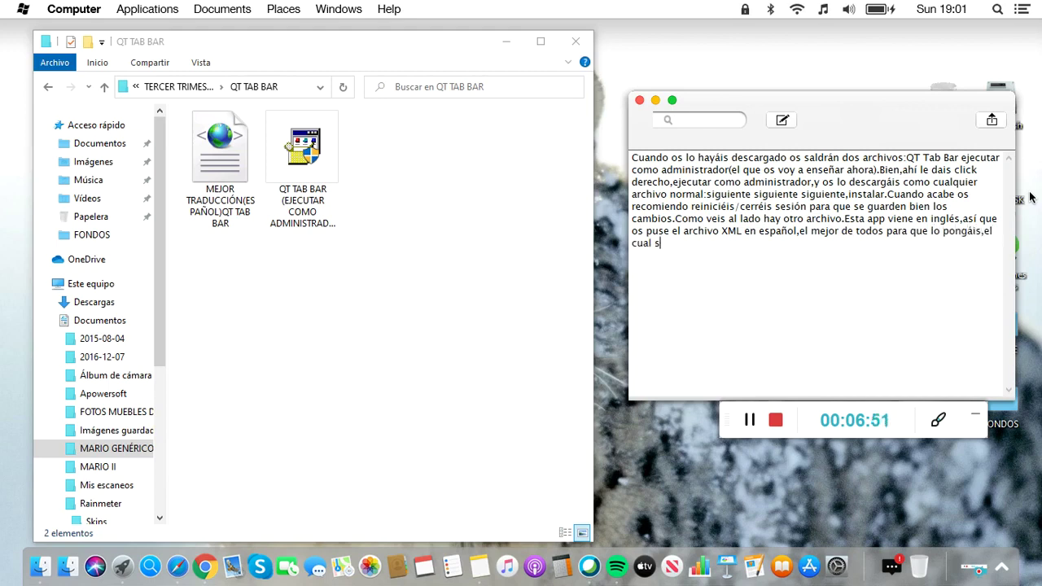
type("one así:")
Step: Add ",aunque ahora que me acuerdo mejor pongo primero el QT Tab Bar para que veáis cómo queda." to the end of the note
left_click(382, 134)
right_click(382, 130)
left_click(786, 249)
type(",aunque a")
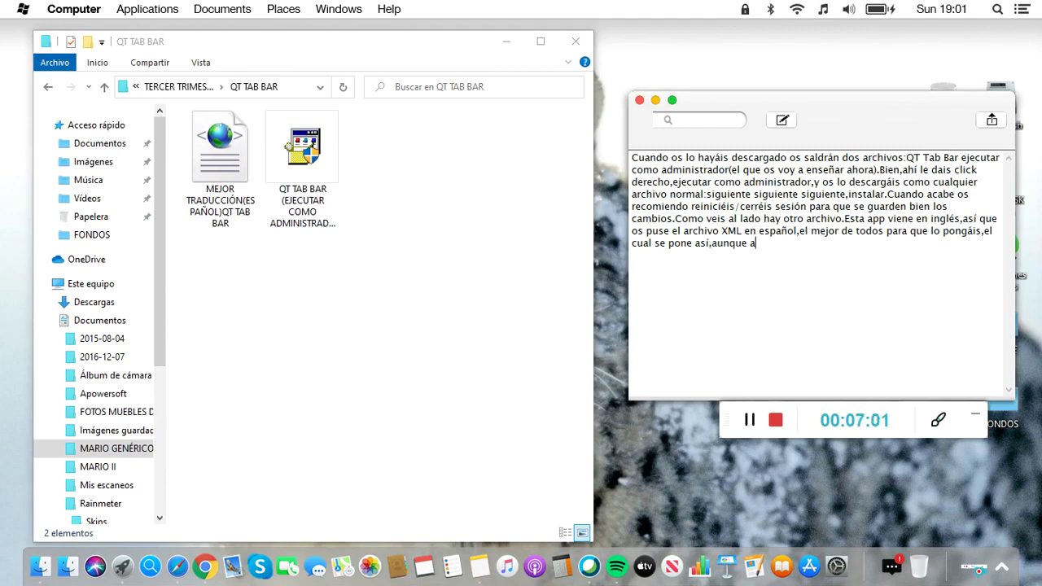
type("hora que me acue")
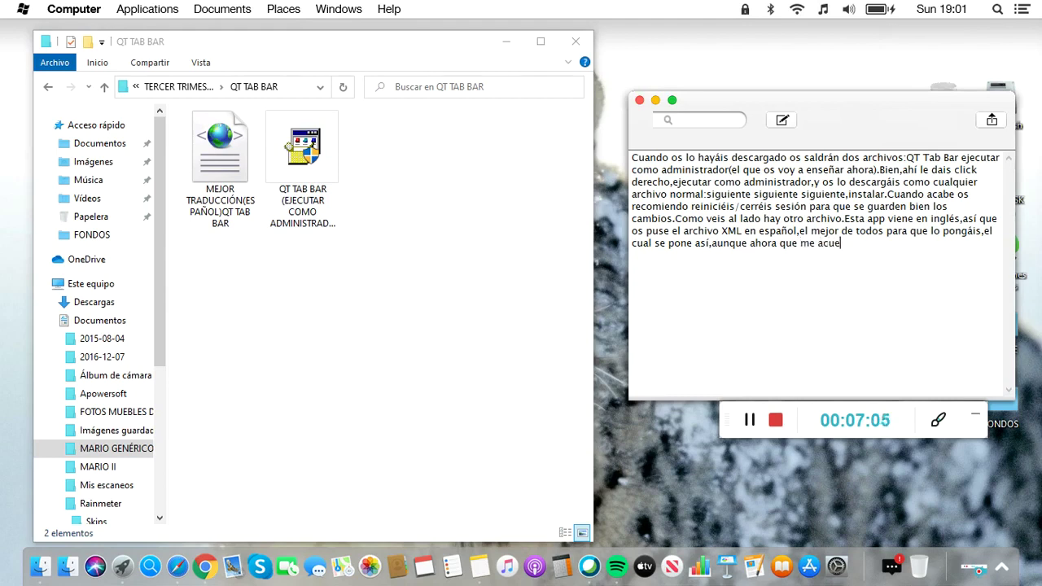
type("rdo mejor pongo primero ")
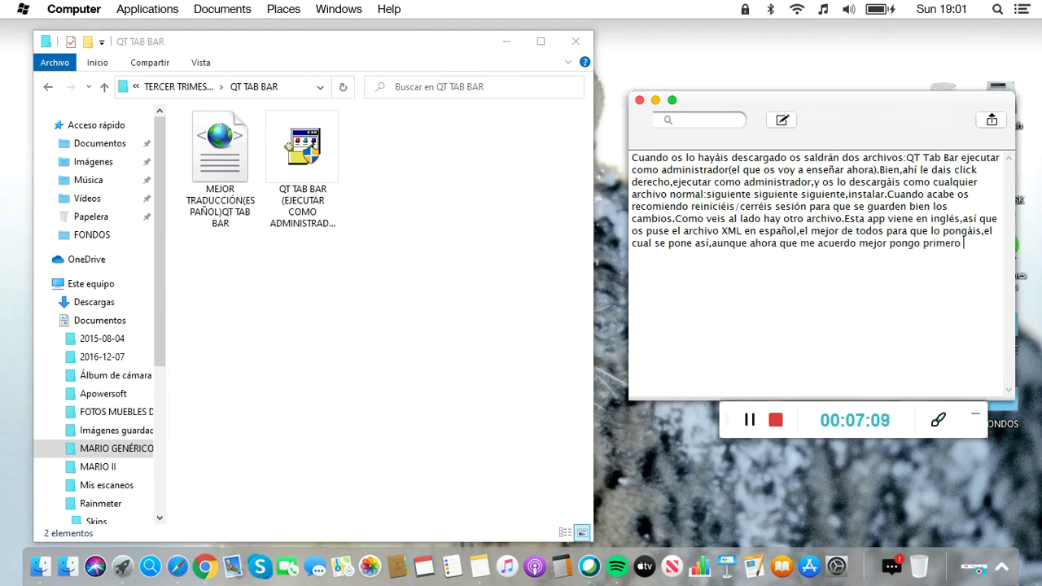
type("el QT Tab Bar para que ")
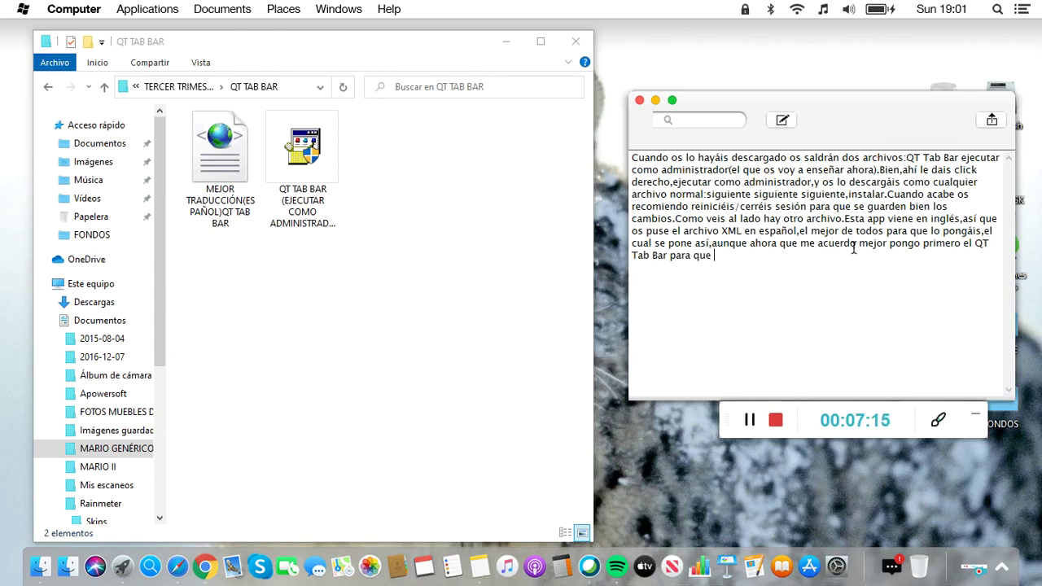
type("veáis cómo queda. ")
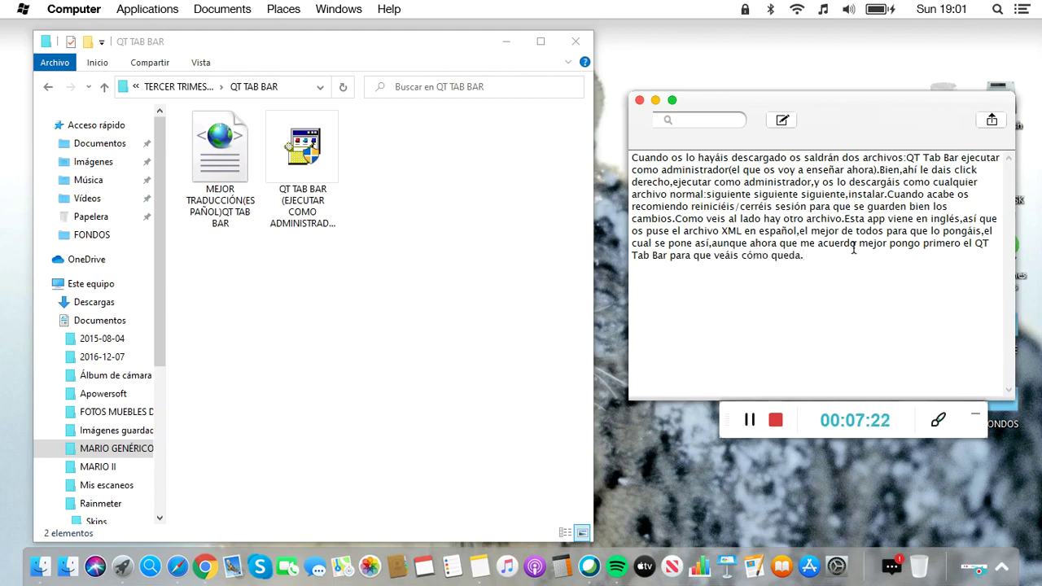
Step: Continue the note with "Para ello le damos a vista,y en opciones le damos a QT Tab Bar,"
type("Para ello le dam")
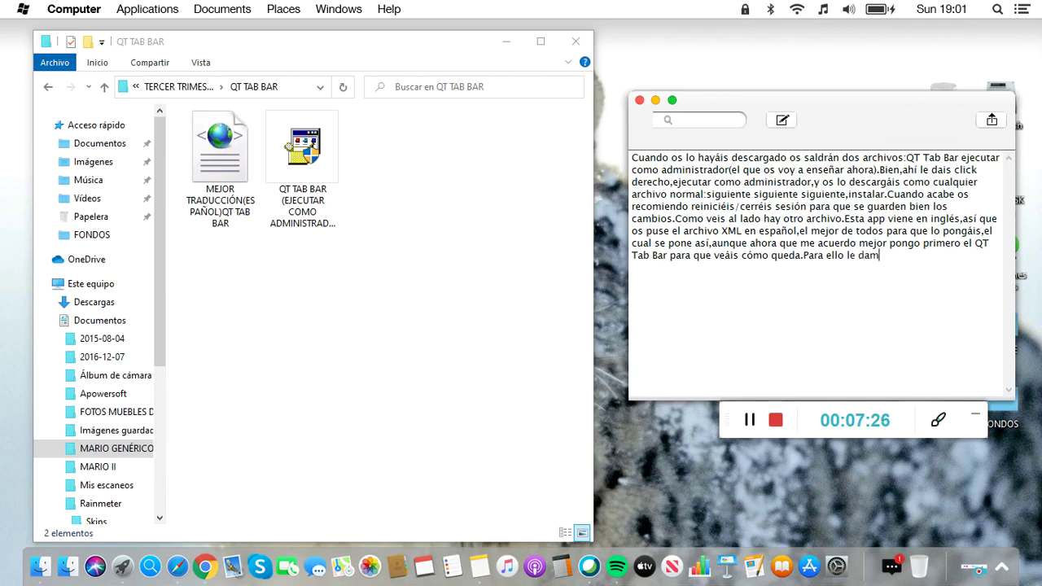
type("os a ci")
key("BackSpace")
key("BackSpace")
type("vista,y en opciones ")
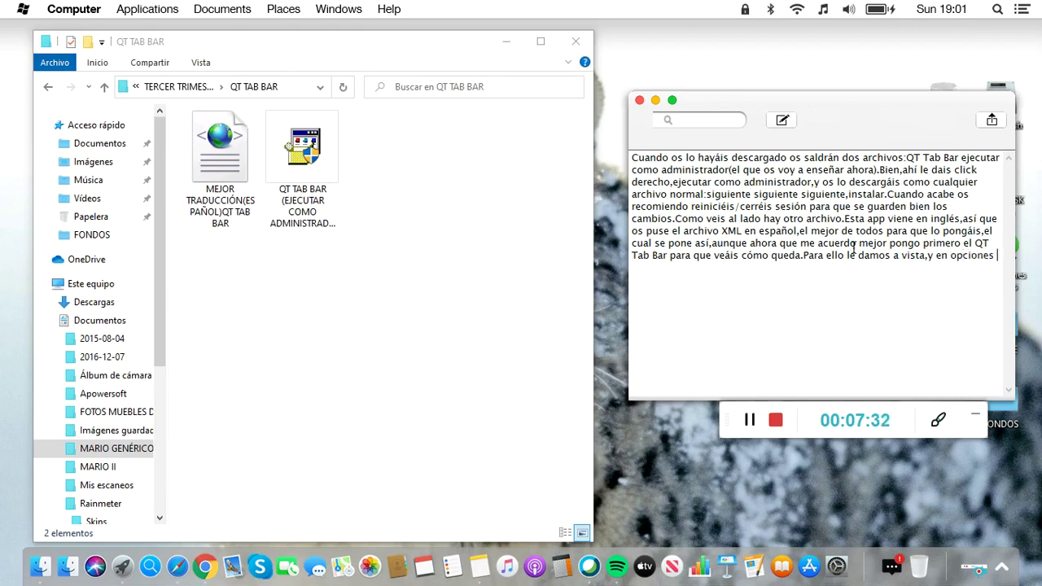
type("le damos a QT Tab Bar")
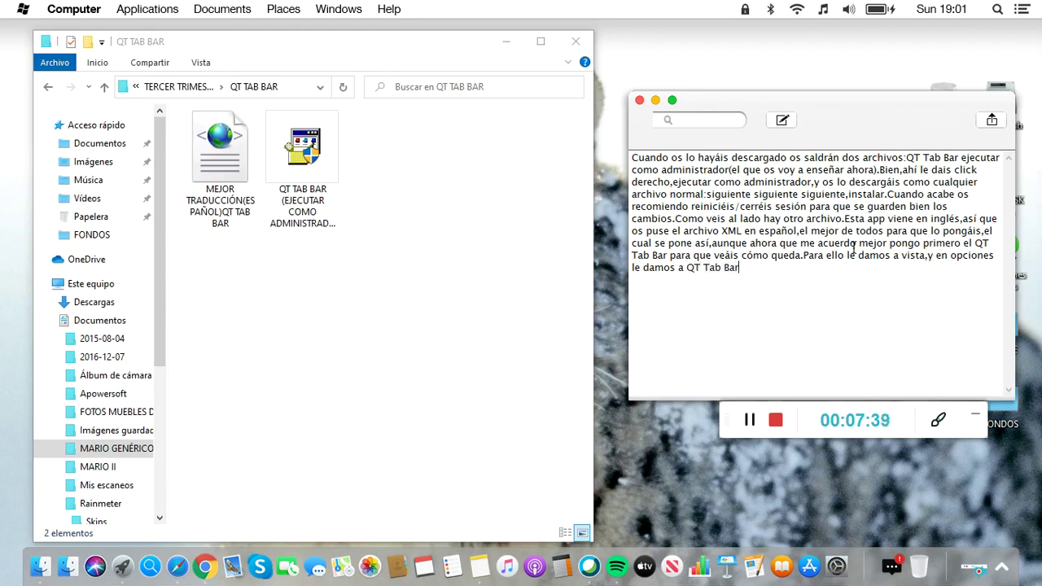
type(",")
Step: Turn on the QTTabBar toolbar in the File Explorer window showing the QT TAB BAR folder
left_click(203, 66)
left_click(204, 62)
left_click(438, 106)
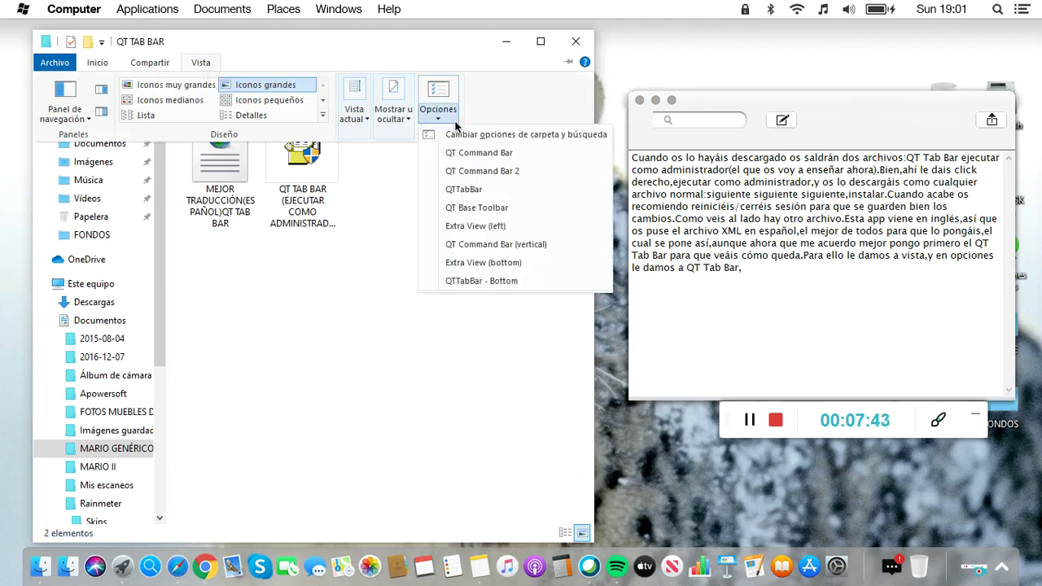
left_click(458, 188)
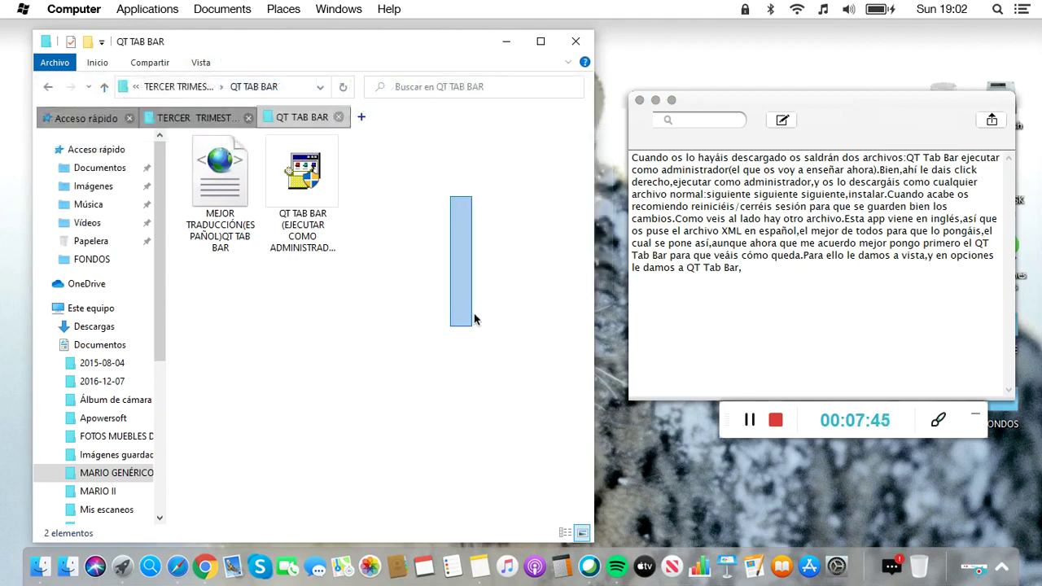
Step: Return to the note and append "yo ya lo puse,con un tema mixto de Mac."
left_click(826, 269)
type("y")
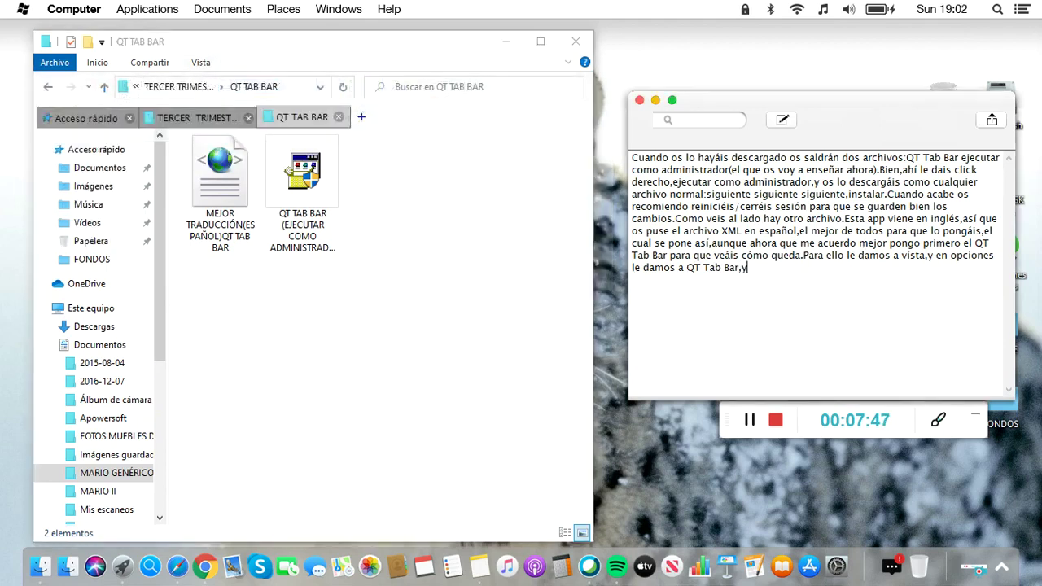
type("o ya lo puse,c")
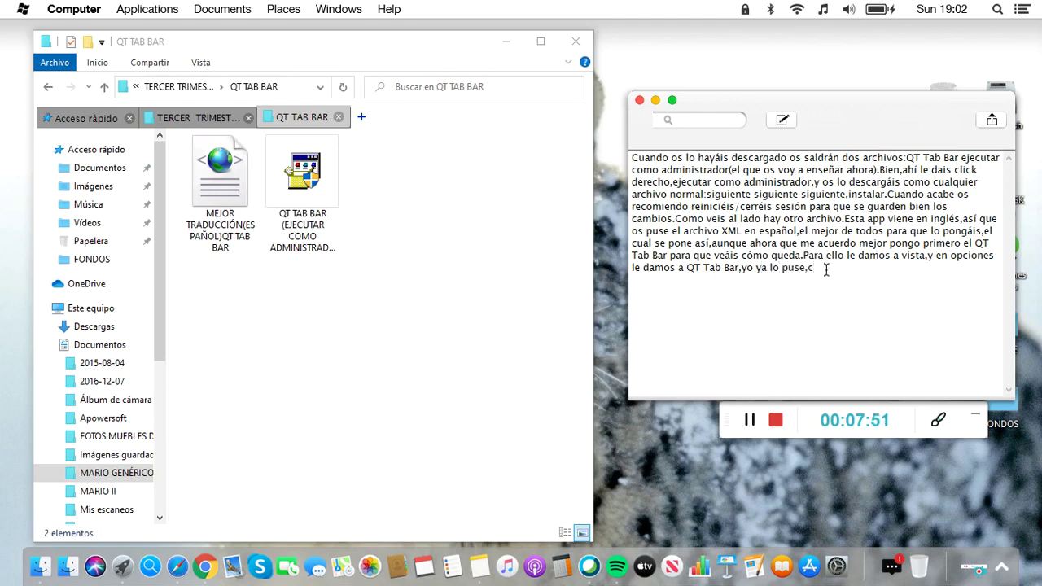
type("on un")
type(" tema mixto")
type(" de Mac.")
Step: Continue the note with "Luego podéis poneros una segunda barra que es para apps,la cual ya personalicé,"
type("Luego p")
type("odéis ")
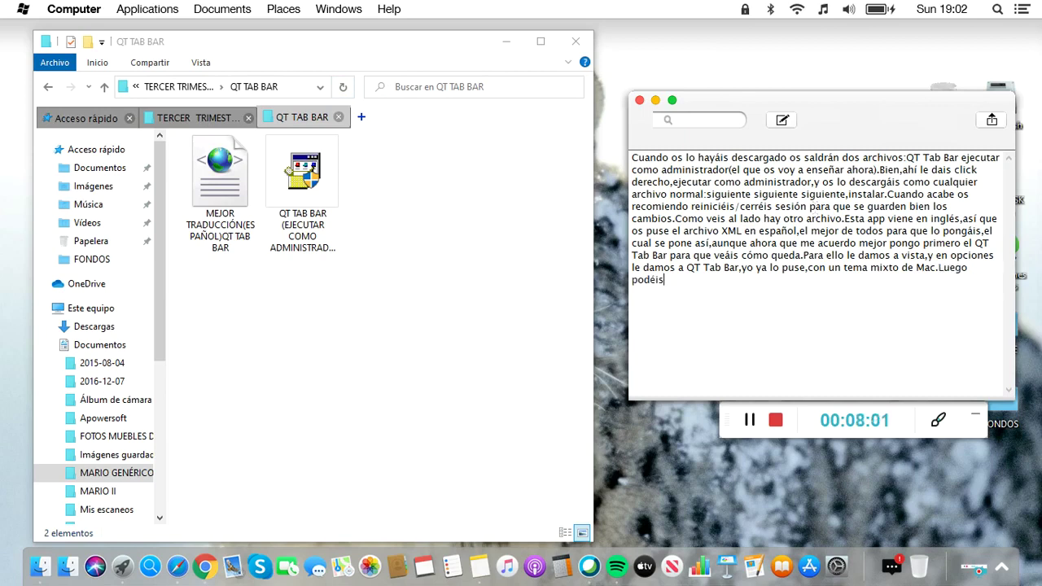
type("poneros una segu")
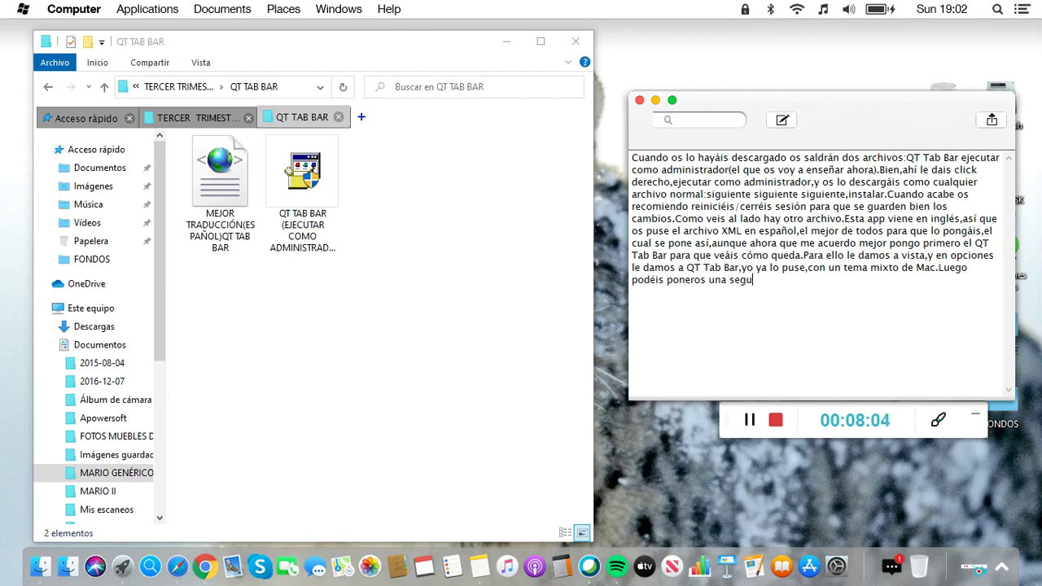
type("nda barra que es para apps")
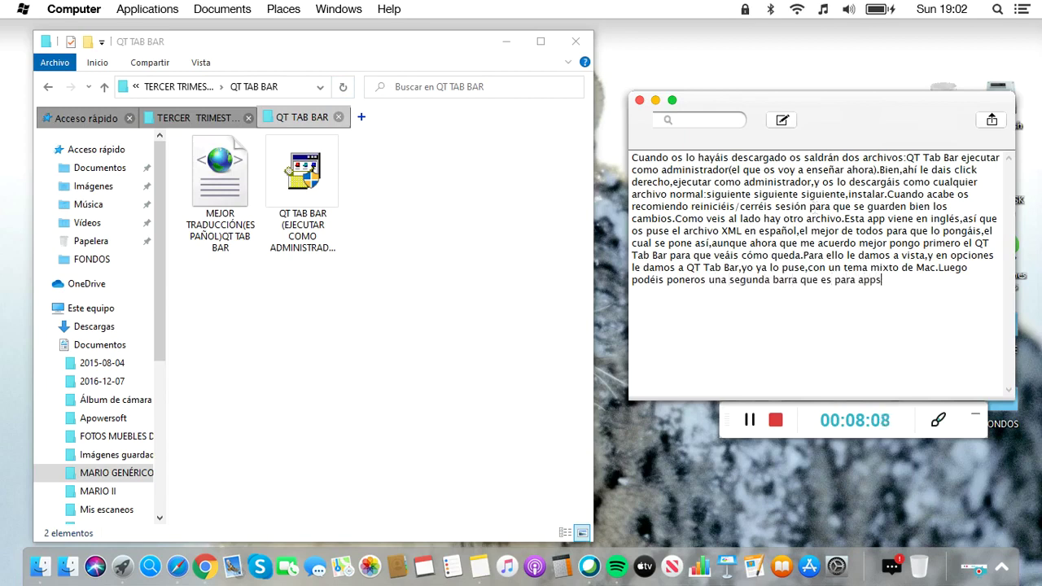
type(".la cual ya personaloc")
key("BackSpace")
key("BackSpace")
type("icé,")
Step: Append "y puse otras apps pero como las pondré en otro vídeo,no os la puedo enseñar" to the note
type("y puse ")
type("otr")
type("as apps pero como")
type(" las pondr")
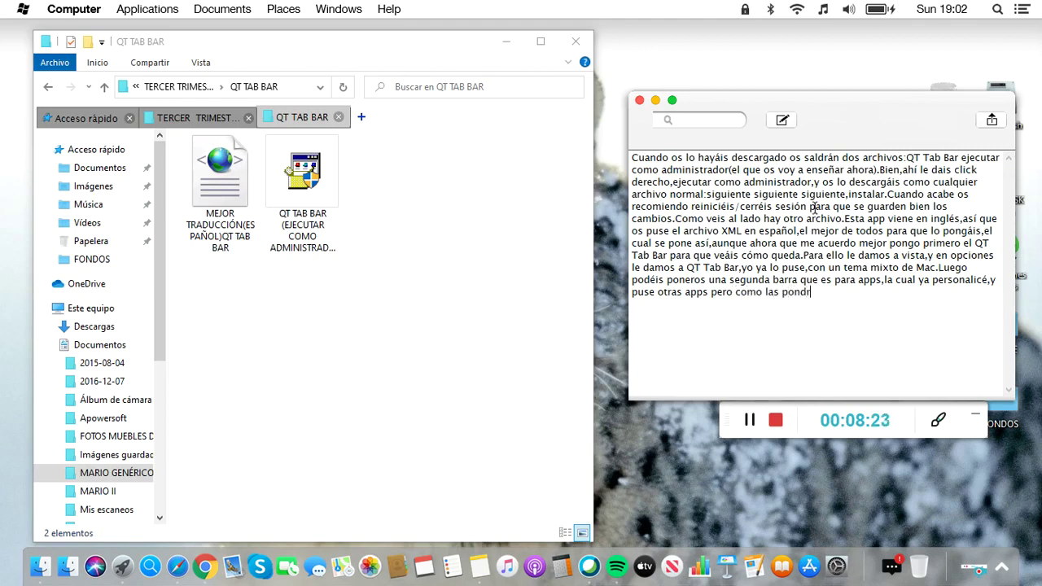
type("é en otro vídeo,no os ")
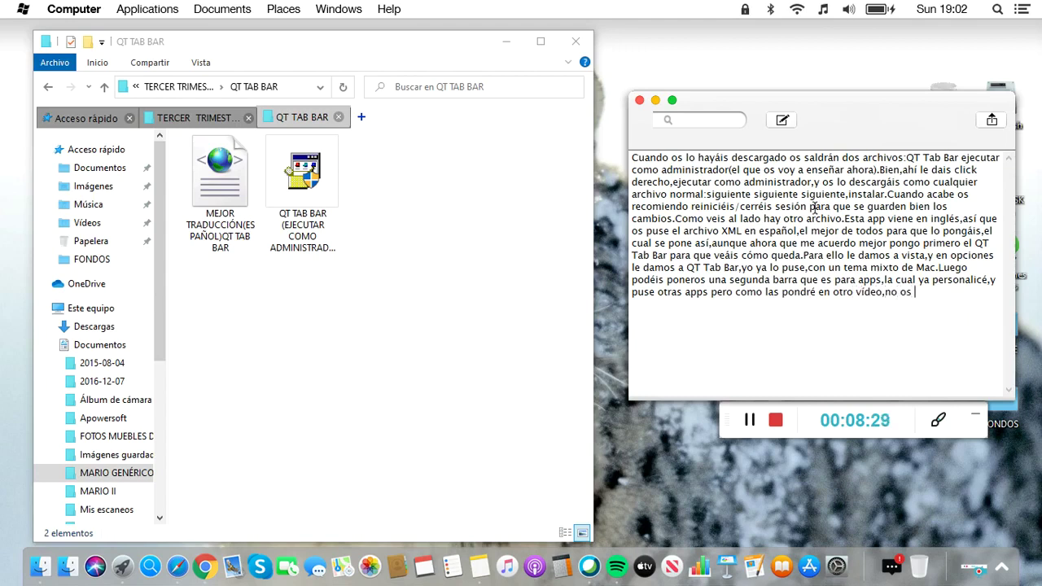
type("la puedo enseñar")
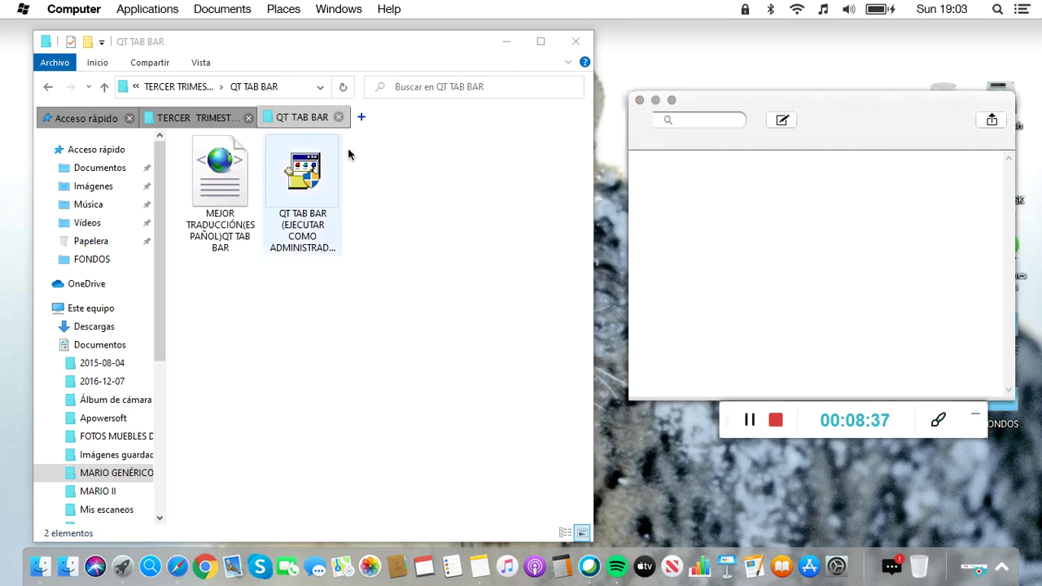
Step: Open the 2015-08-04 folder from Documentos in a new File Explorer tab, and close that tab again
left_click(361, 117)
left_click(480, 269)
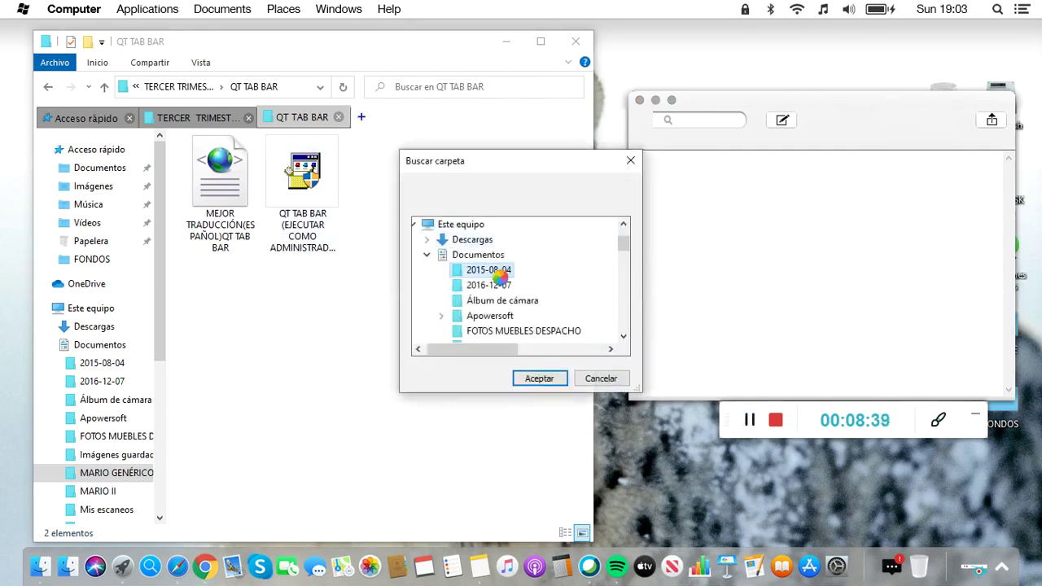
left_click(527, 376)
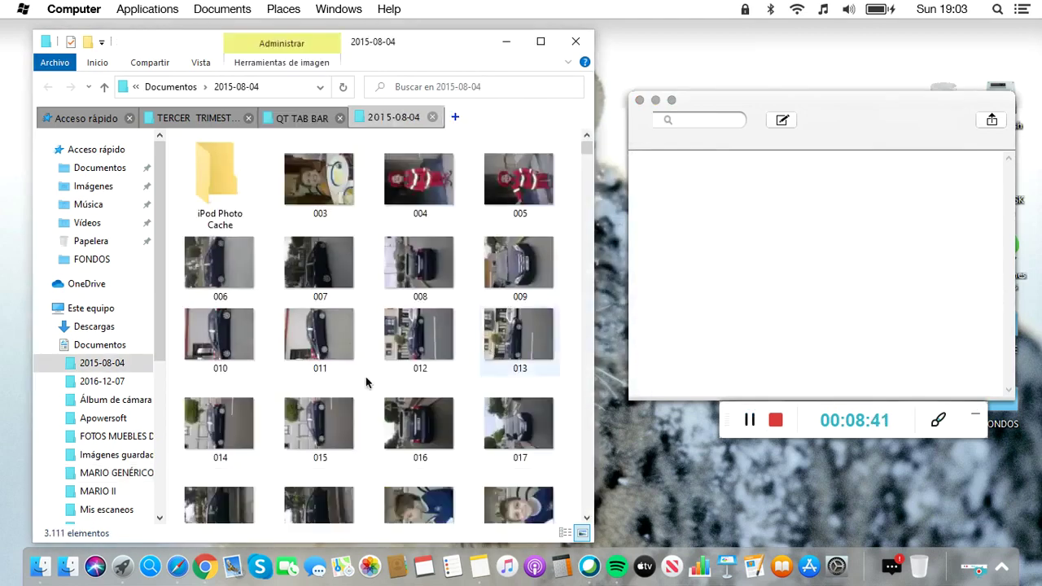
left_click(436, 118)
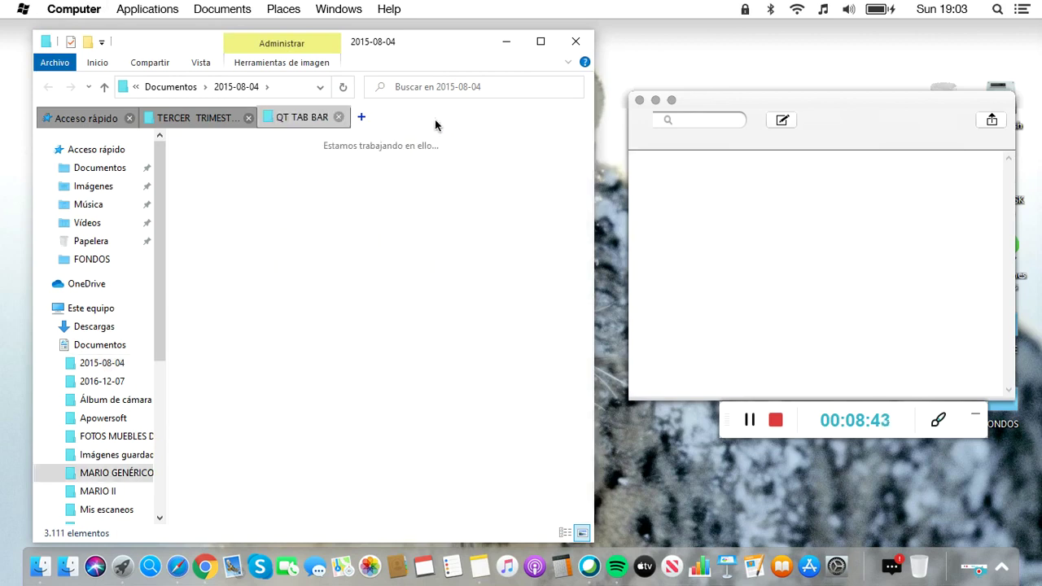
Step: Write "Y ya estaría todo por este vídeo.Como siempre os digo,no os quiero forzar" in the emptied note
left_click(677, 224)
type("Y ya est")
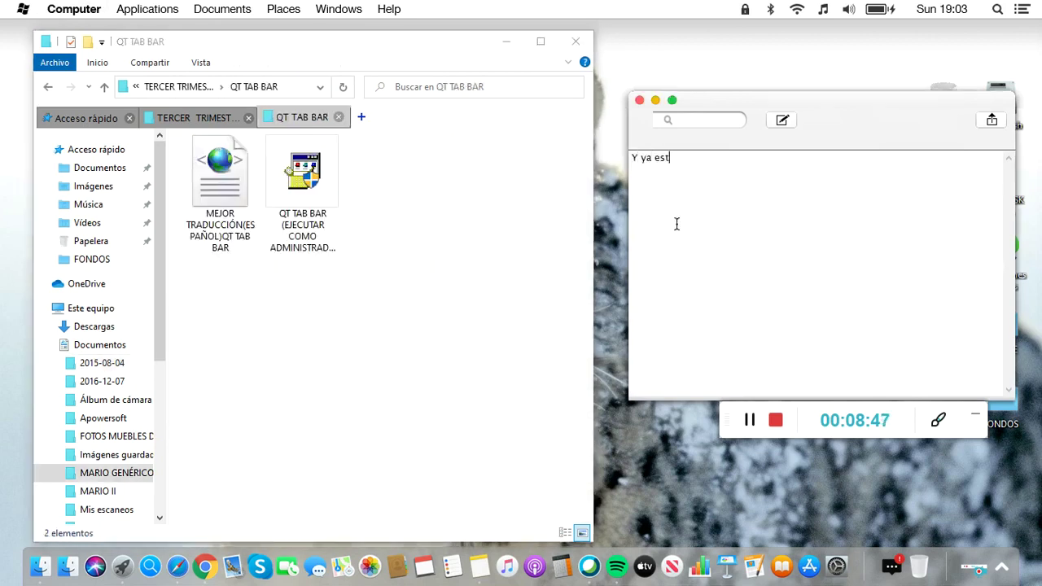
type("aría todo por e")
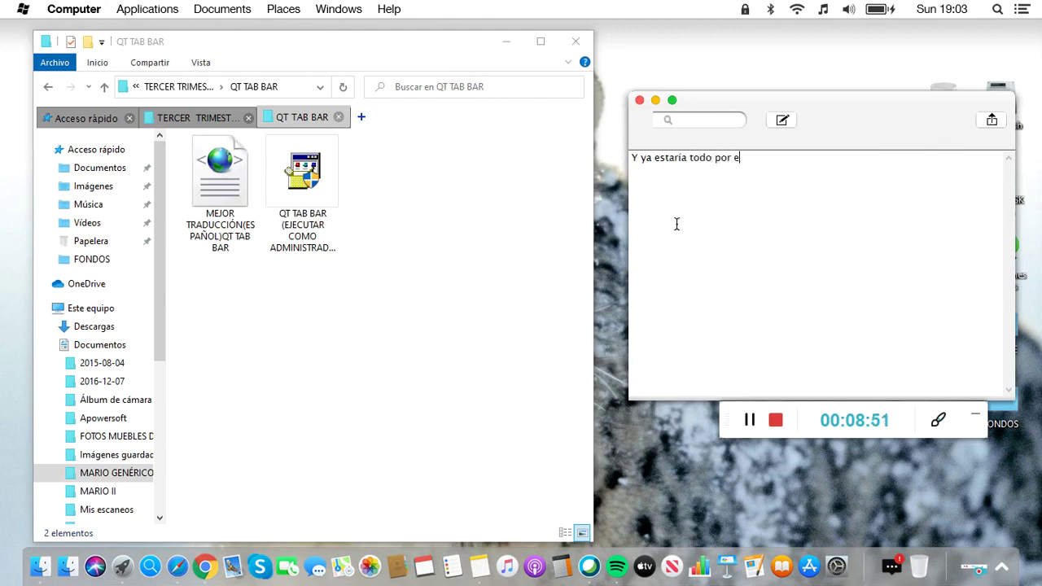
type("ste vídeo.Como siempre os ig")
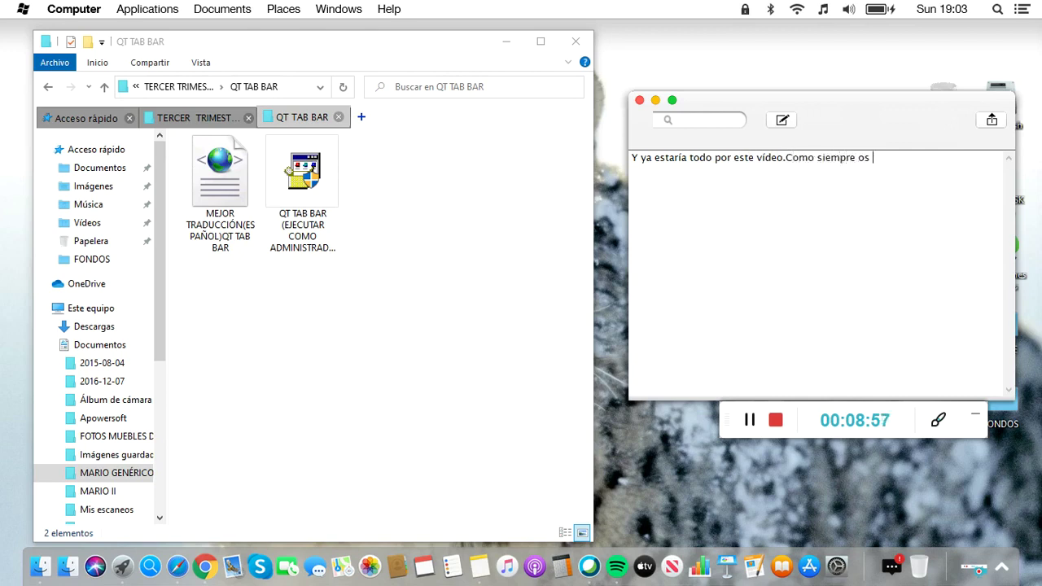
key("BackSpace")
key("BackSpace")
type("digo,m")
key("BackSpace")
type(",no os quiero forzar ")
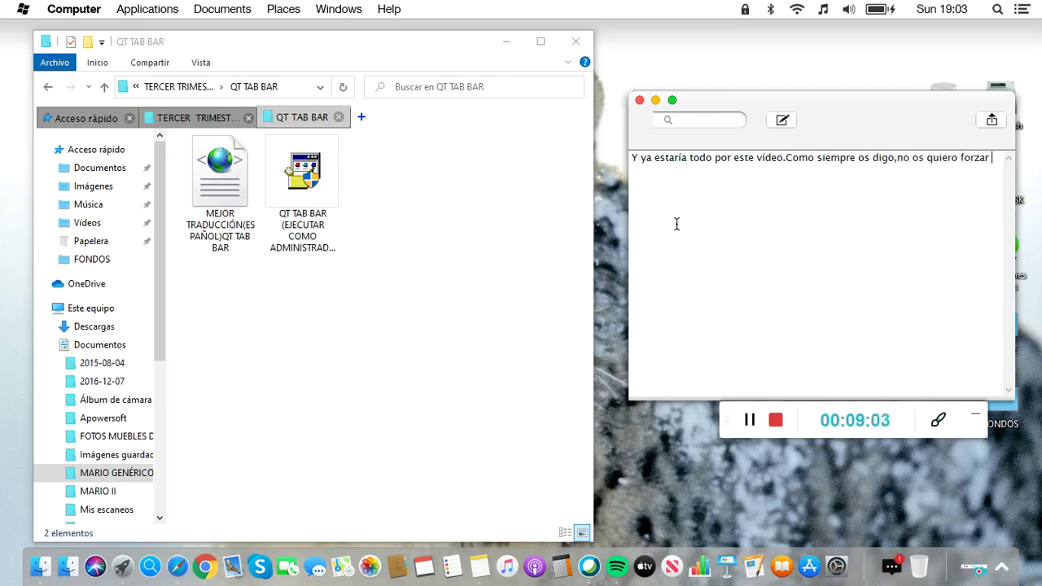
Step: Continue the closing note with "a suscribiros,sólo que disfrutéis de mi contenido,porque al fin y al cab"
type("a suscrbiri")
key("BackSpace")
key("BackSpace")
type("ibiros,sólo que disfrut")
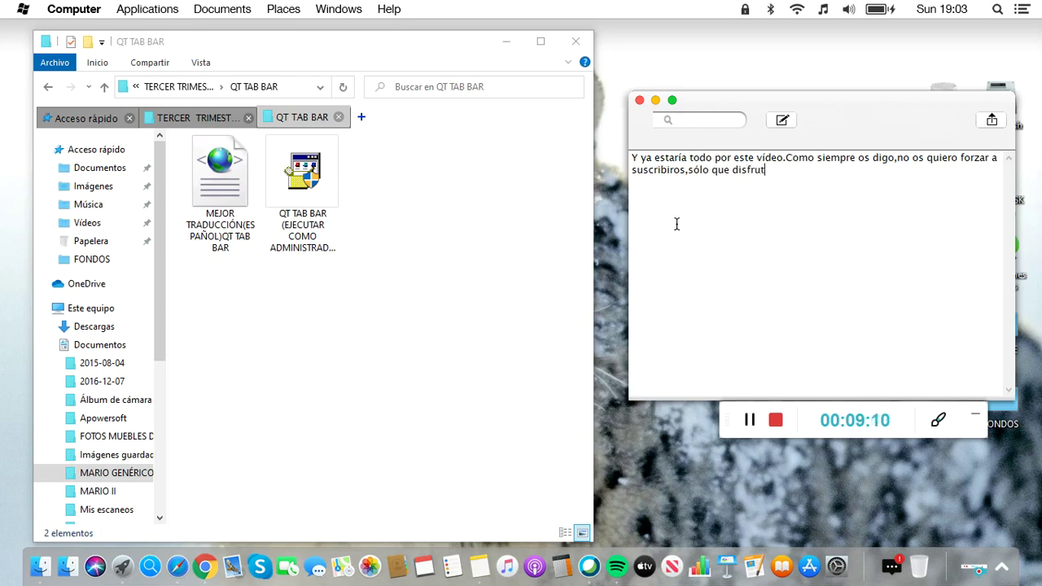
type("éis de mi contenido,porque")
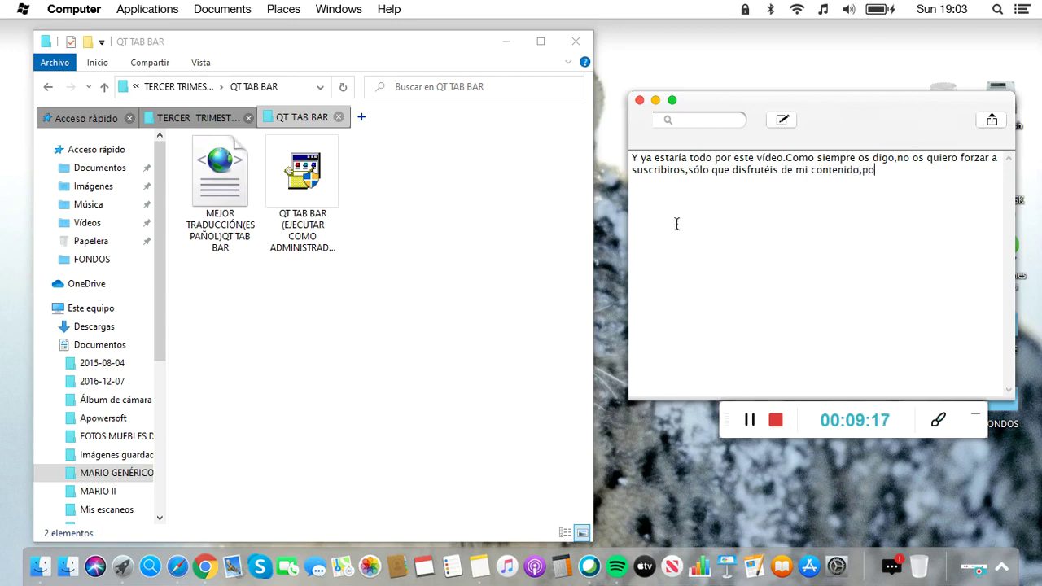
key("BackSpace")
key("BackSpace")
key("BackSpace")
type("que al fin y al cabv")
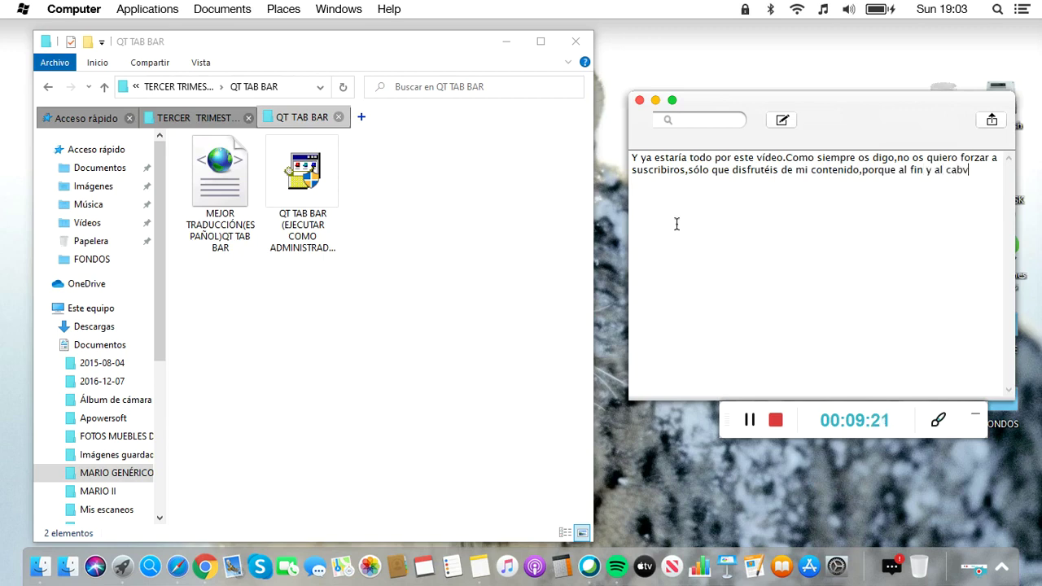
Step: Finish the closing note with "o es lo que quiero.Bueno,ahora sí,un saludo,y¡HASTA EL PRÓXIMO VÍDEO"
key("BackSpace")
type("o es lo que quiero.Bueno,a")
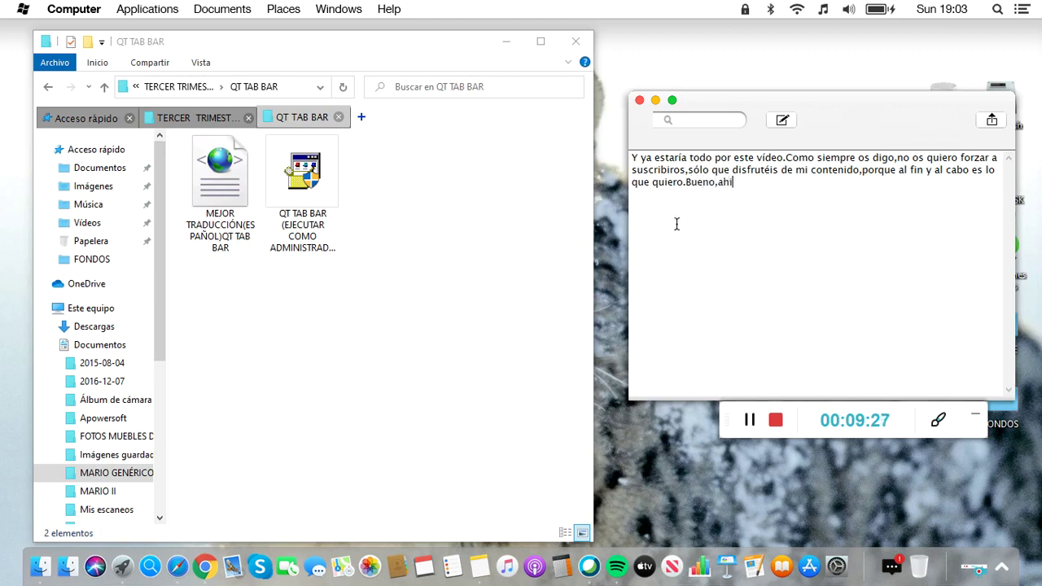
type("hora sñí,un saludo,y")
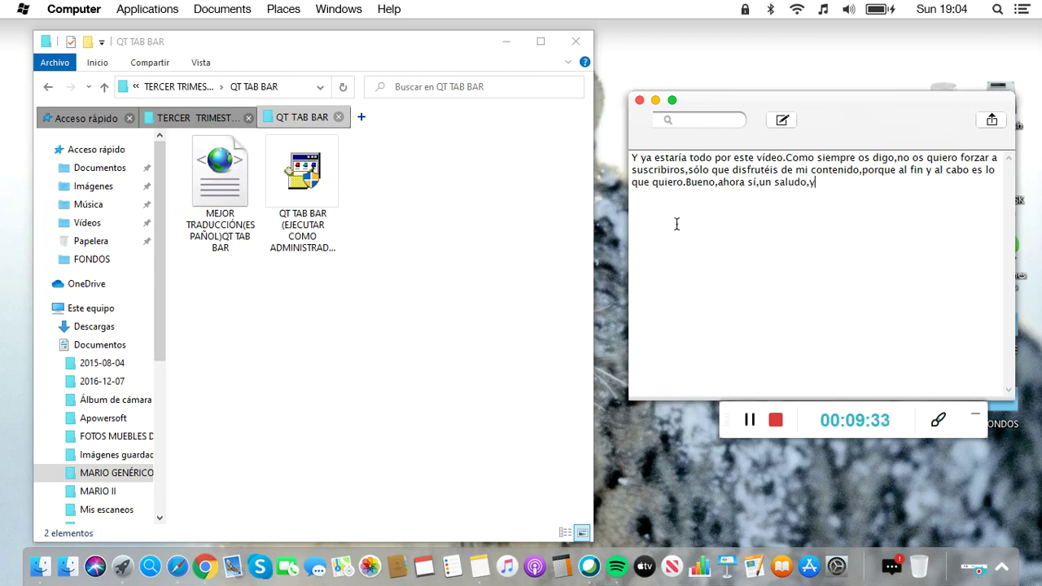
type("¡HASTA EL PRÓXIMO VÍDEO")
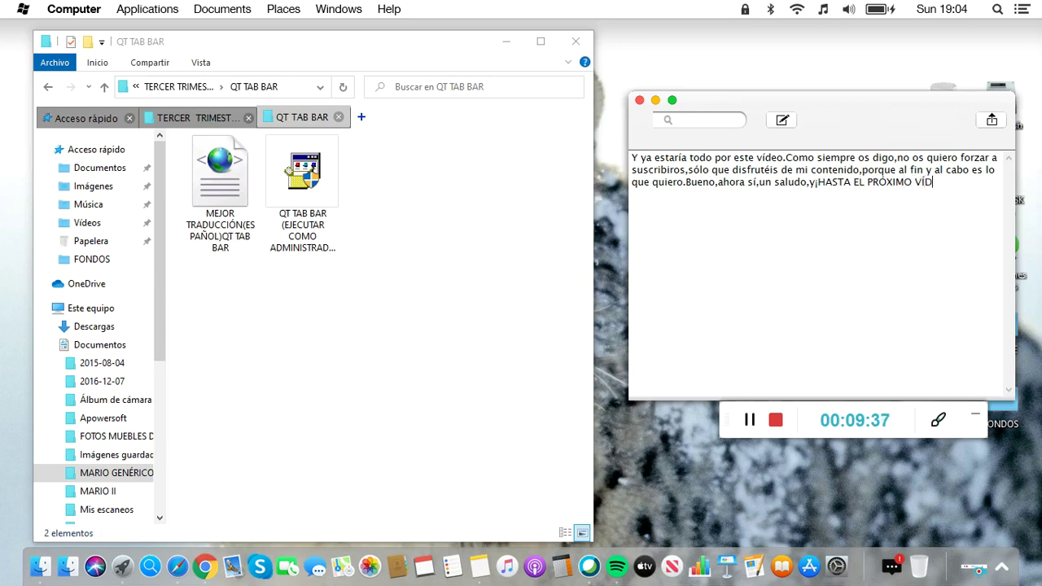